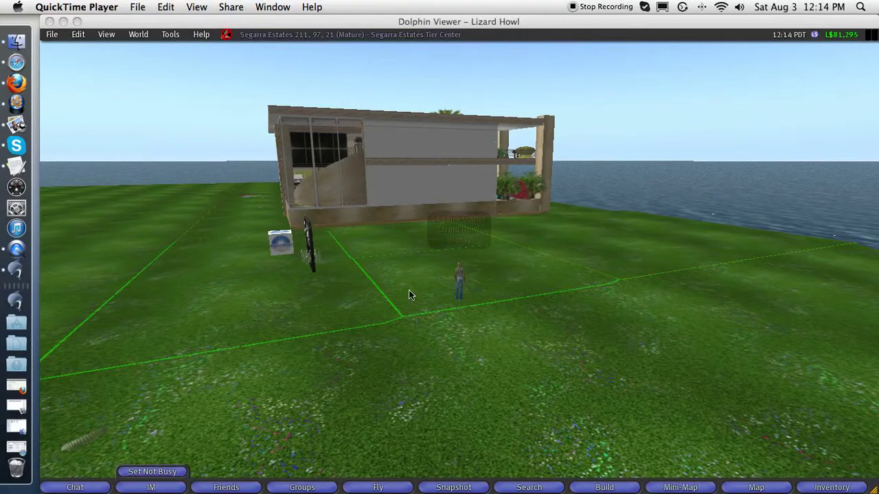
Create a box primitive on the grass beside the avatar, inside the marked parcel.
{"action": "scroll", "coordinate": [542, 370], "scroll_direction": "up", "scroll_amount": 4}
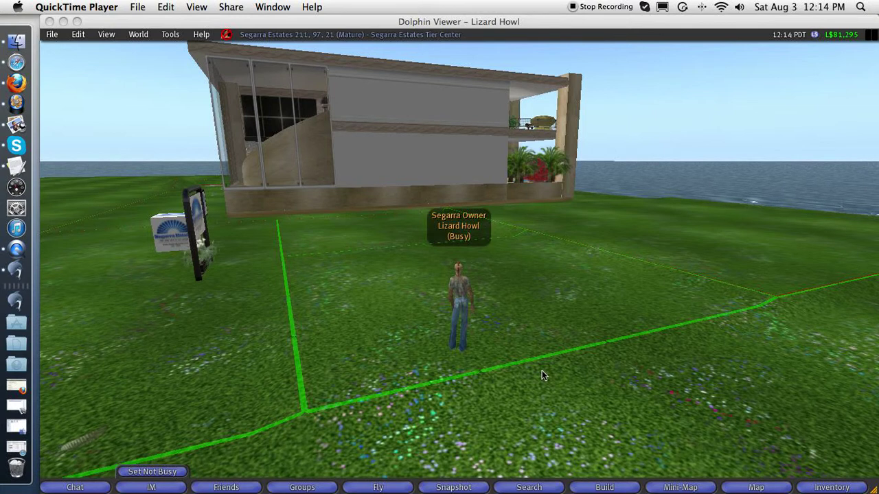
{"action": "left_click", "coordinate": [571, 353]}
{"action": "key", "text": "Left"}
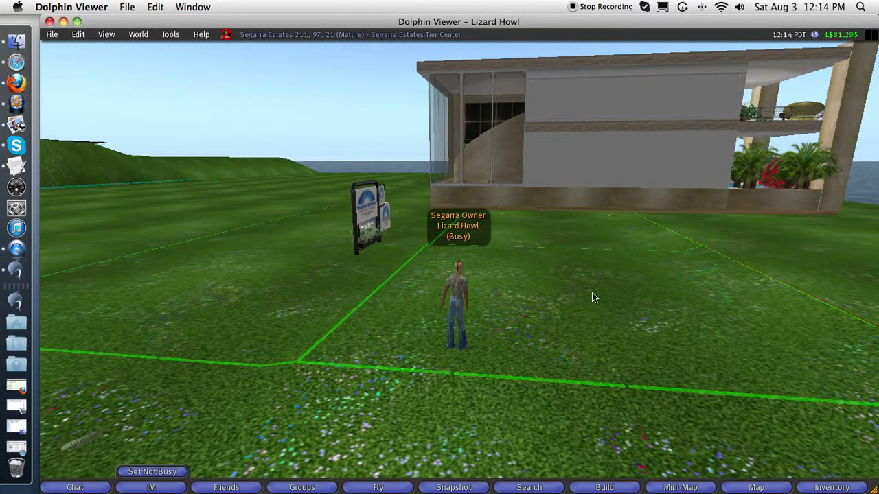
{"action": "key", "text": "Right"}
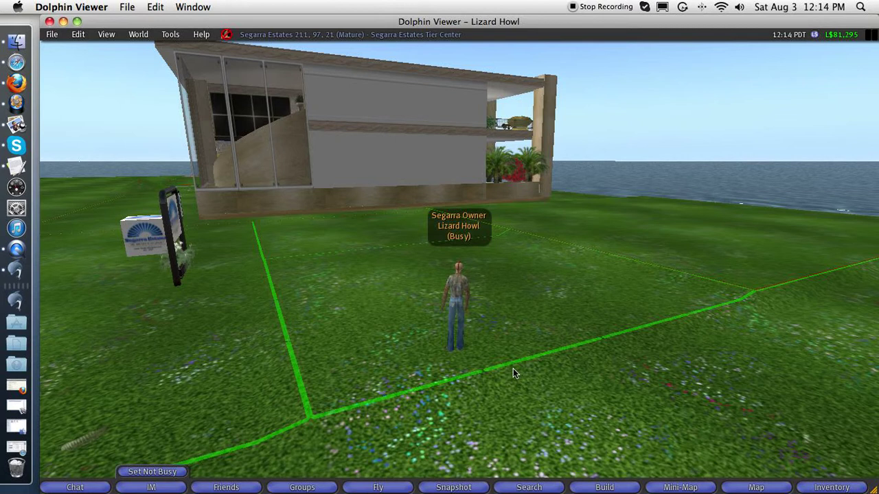
{"action": "key", "text": "Left"}
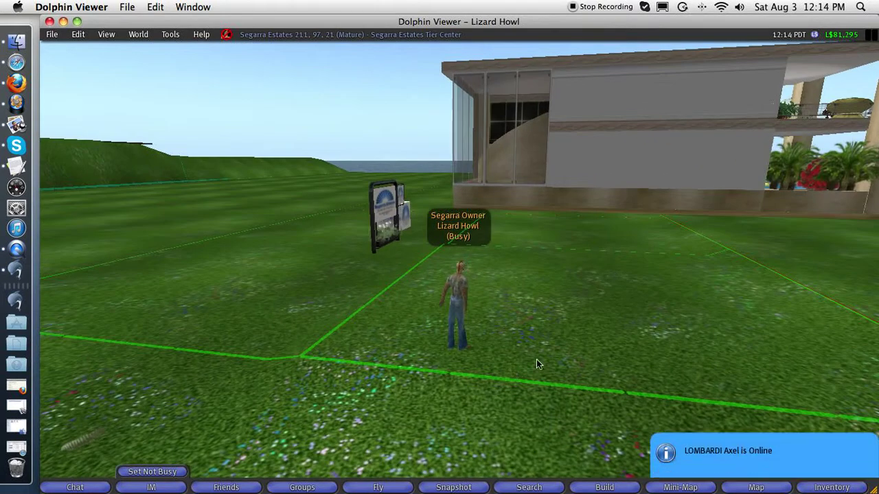
{"action": "left_click", "coordinate": [170, 34]}
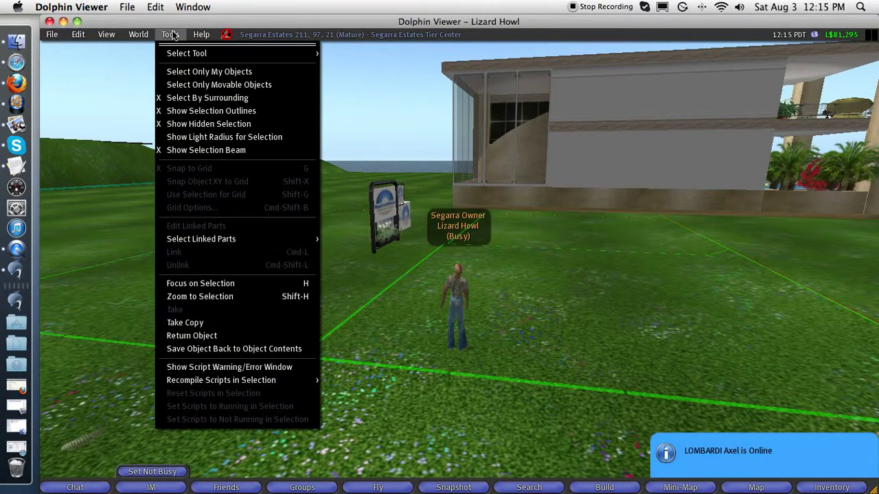
{"action": "mouse_move", "coordinate": [198, 54]}
{"action": "left_click", "coordinate": [373, 92]}
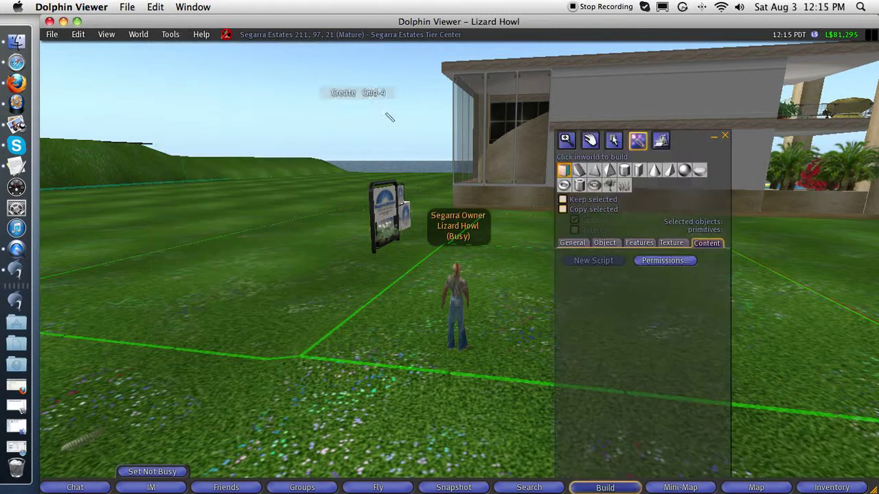
{"action": "left_click", "coordinate": [527, 317]}
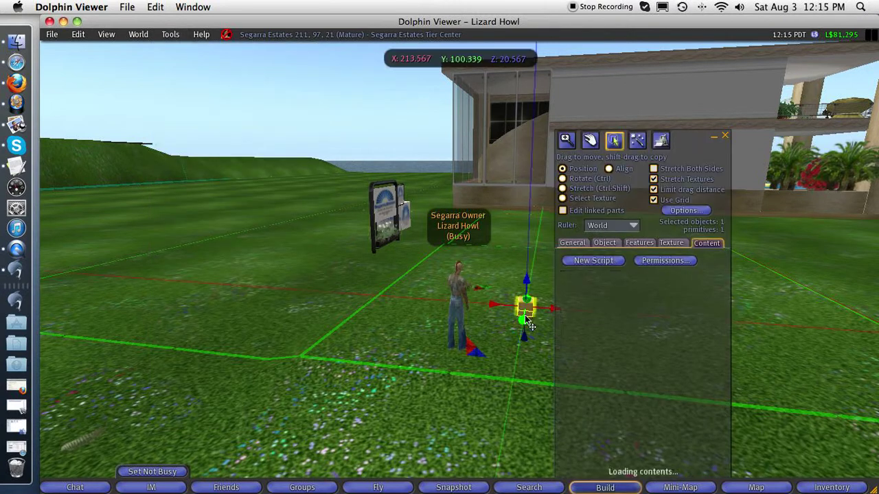
Resize the new box into a flat platform measuring 10 m in X, 10 m in Y and 0.1 m in Z.
{"action": "left_click", "coordinate": [573, 244]}
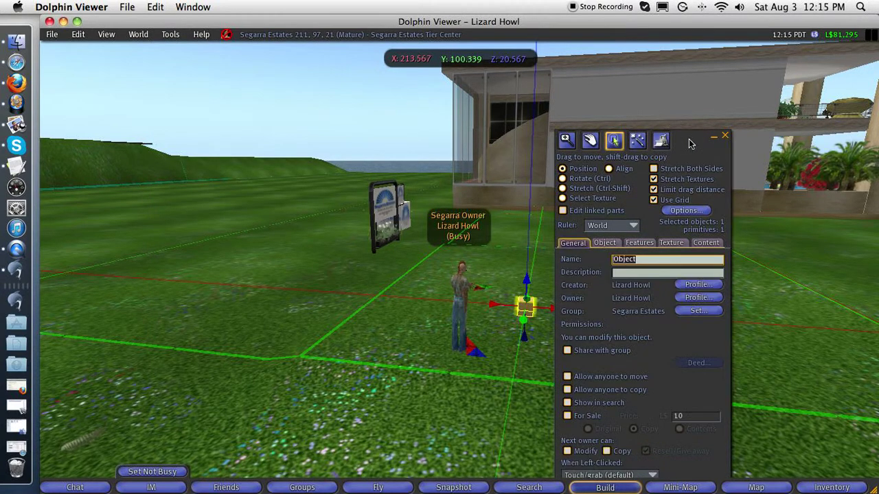
{"action": "left_click_drag", "start_coordinate": [691, 143], "coordinate": [746, 70]}
{"action": "left_click", "coordinate": [659, 170]}
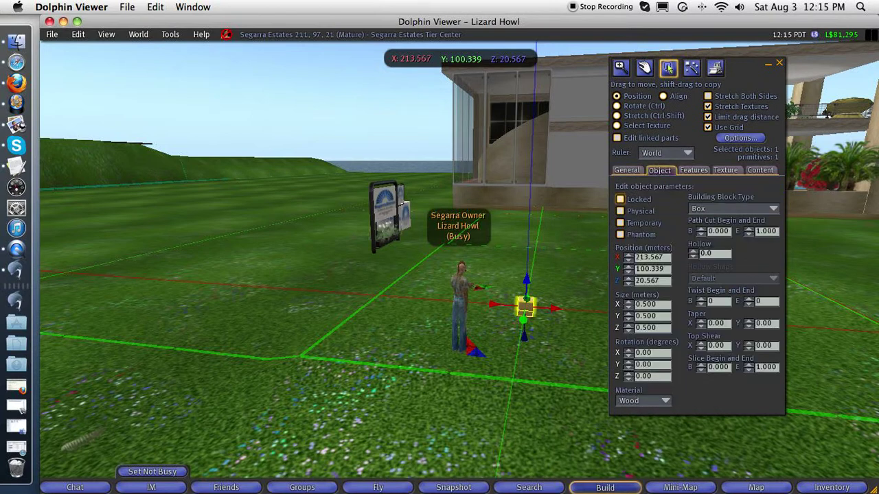
{"action": "type", "text": "10"}
{"action": "key", "text": "Tab"}
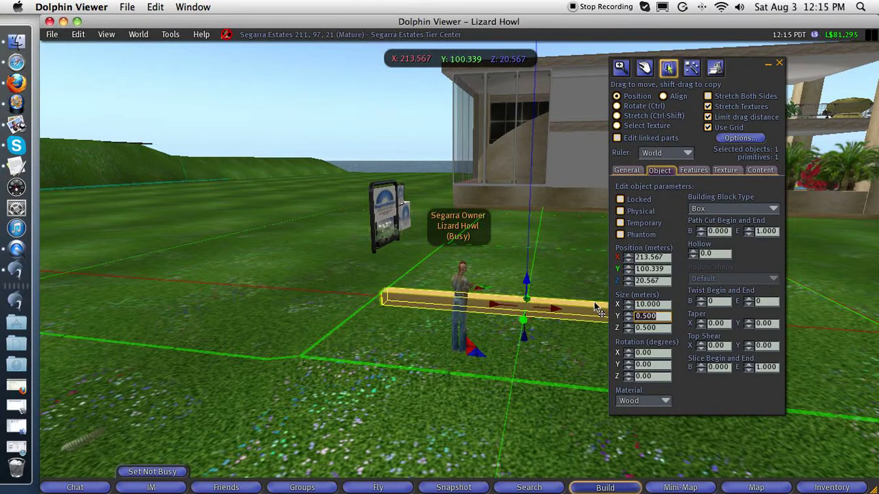
{"action": "type", "text": "10"}
{"action": "key", "text": "Tab"}
{"action": "type", "text": "0.1"}
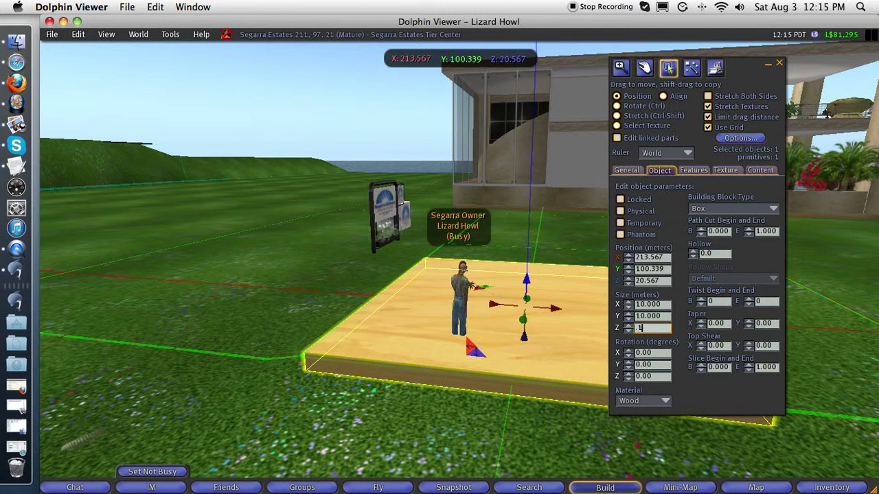
{"action": "key", "text": "Tab"}
{"action": "left_click", "coordinate": [779, 64]}
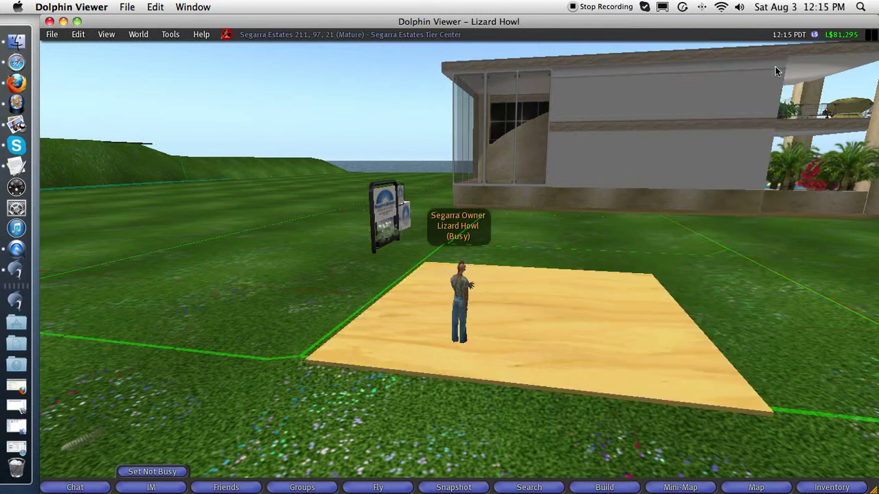
Show the camera controls and move the platform within the parcel to about X 214.748, Y 102.747, Z 21.163.
{"action": "right_click", "coordinate": [538, 318]}
{"action": "left_click", "coordinate": [563, 350]}
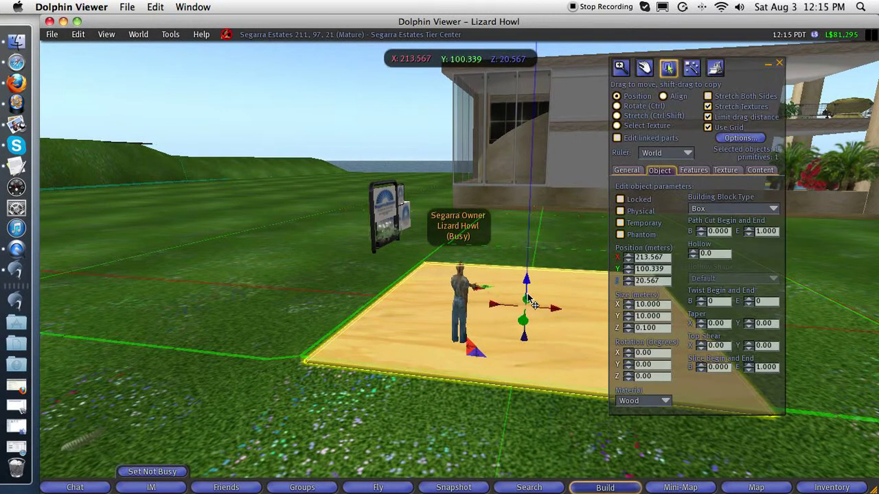
{"action": "mouse_move", "coordinate": [546, 319]}
{"action": "left_mouse_down"}
{"action": "mouse_move", "coordinate": [567, 337]}
{"action": "mouse_move", "coordinate": [563, 317]}
{"action": "left_mouse_up"}
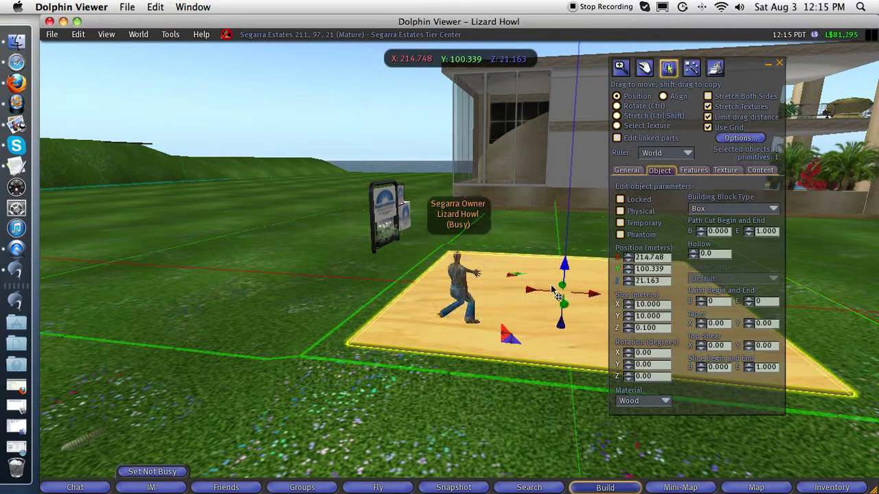
{"action": "left_click", "coordinate": [106, 35]}
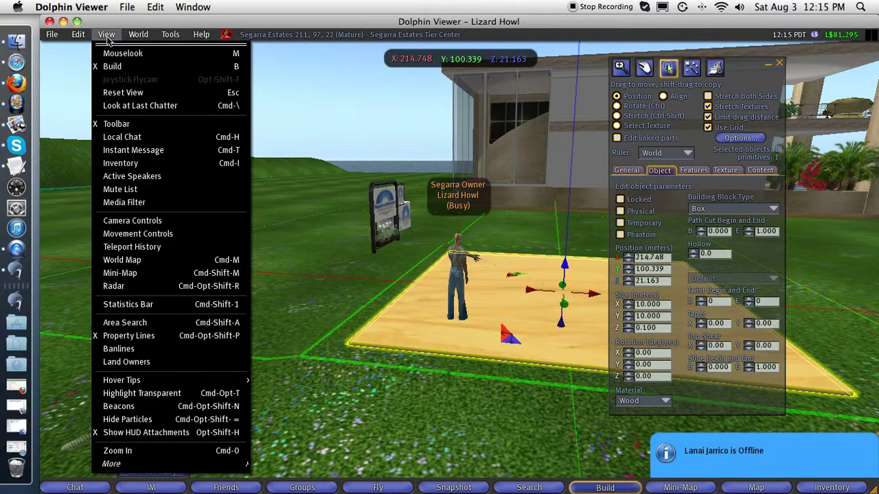
{"action": "left_click", "coordinate": [130, 226]}
{"action": "left_click_drag", "start_coordinate": [309, 65], "coordinate": [309, 65]}
{"action": "left_click_drag", "start_coordinate": [439, 285], "coordinate": [375, 278]}
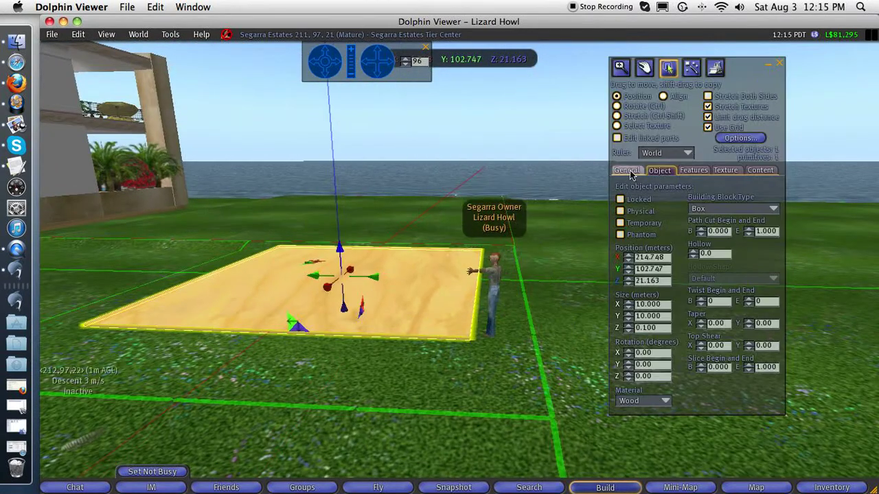
Apply the Segarra Estates logo texture "a1" from the inventory to the platform and finish editing it.
{"action": "left_click", "coordinate": [726, 170]}
{"action": "left_click", "coordinate": [645, 209]}
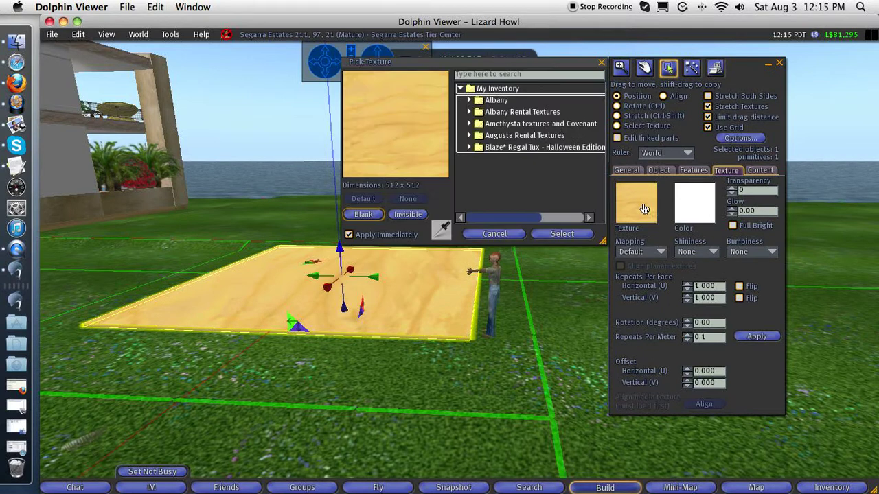
{"action": "type", "text": "A1"}
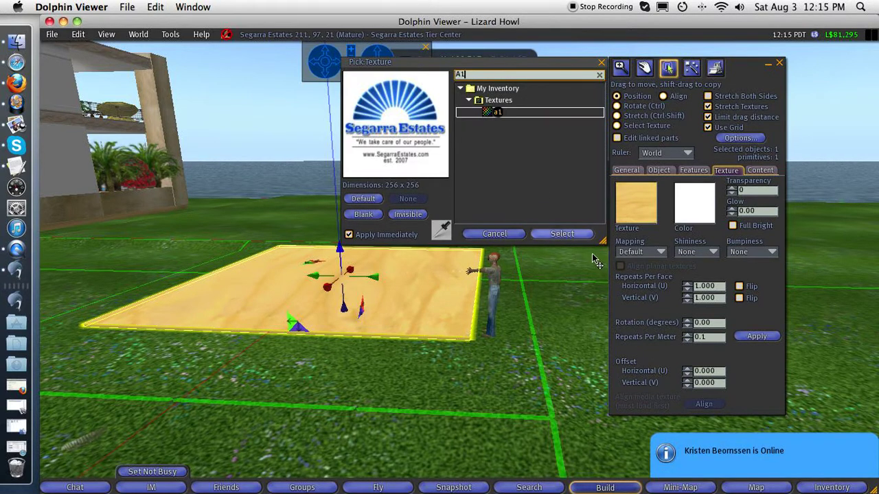
{"action": "left_click", "coordinate": [562, 234]}
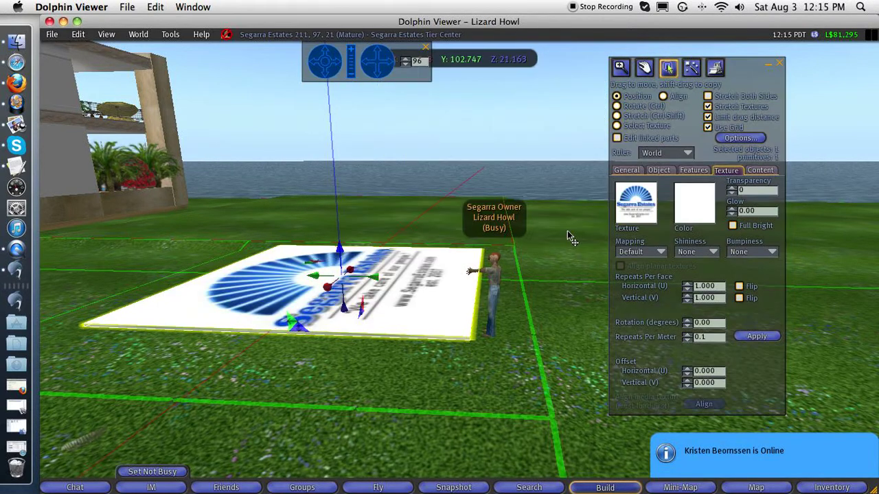
{"action": "key", "text": "Escape"}
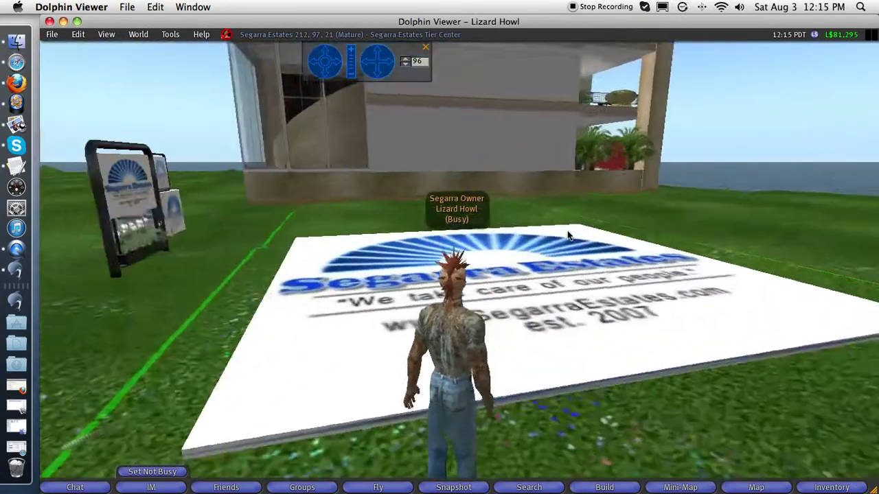
Fly the avatar onto the platform and land it facing the building.
{"action": "key", "text": "Page_Up"}
{"action": "key", "text": "Up"}
{"action": "key", "text": "Page_Down"}
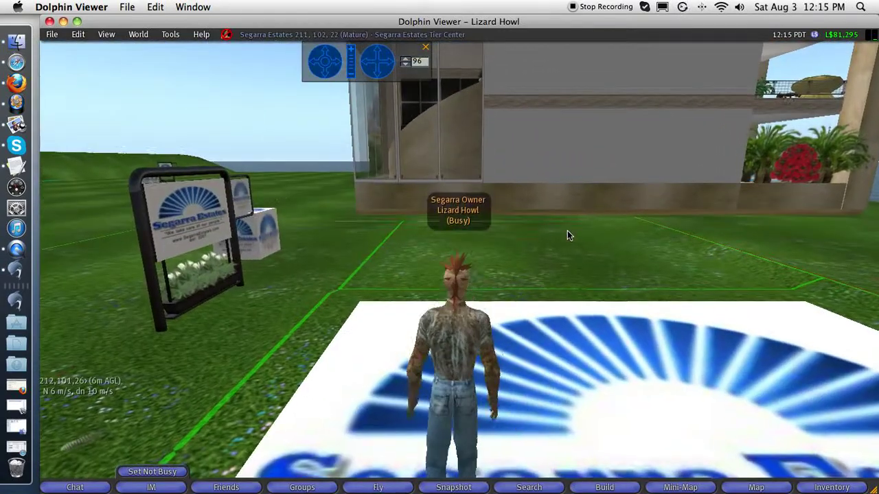
{"action": "key", "text": "Left"}
{"action": "key", "text": "Right"}
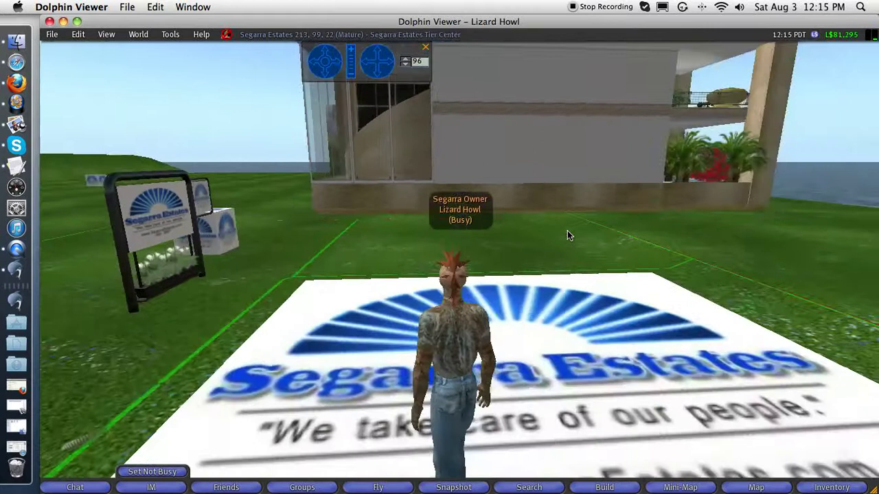
Find "ABTECH" in the inventory, place an ABTech Rental v2.3 near the platform's far corner, and allow it to take Linden dollars.
{"action": "left_click", "coordinate": [846, 487]}
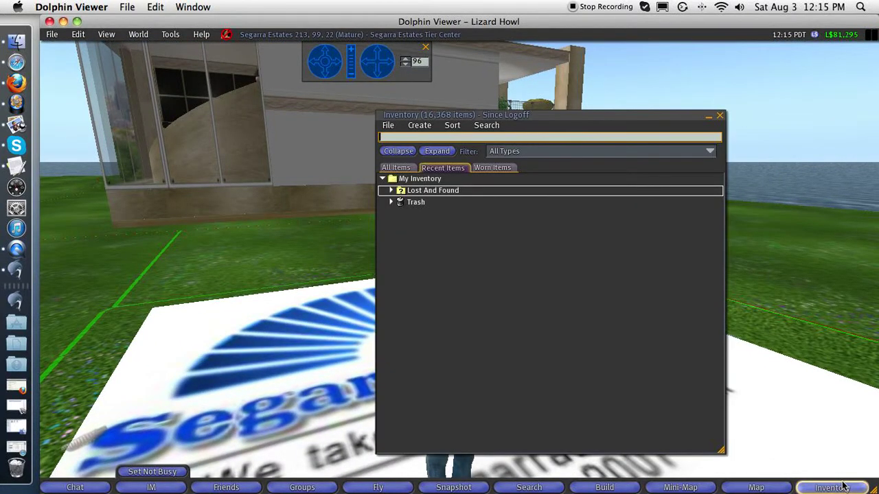
{"action": "type", "text": "ABTECH"}
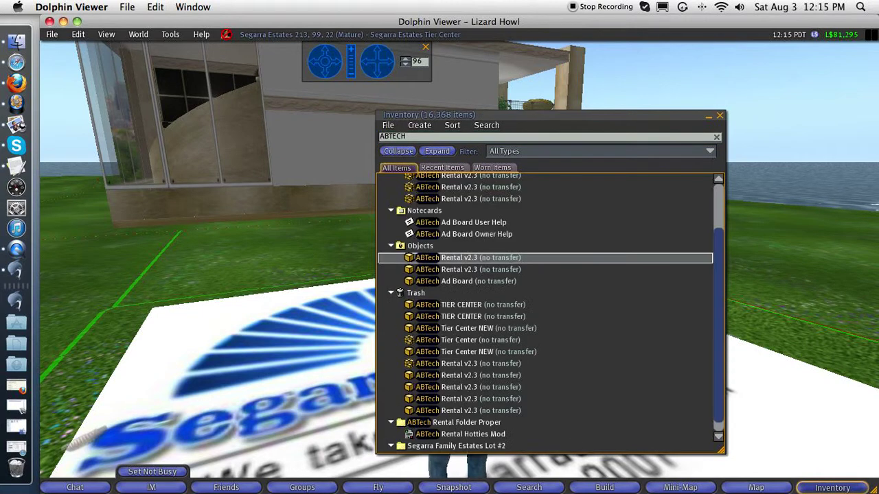
{"action": "left_click_drag", "start_coordinate": [582, 118], "coordinate": [877, 58]}
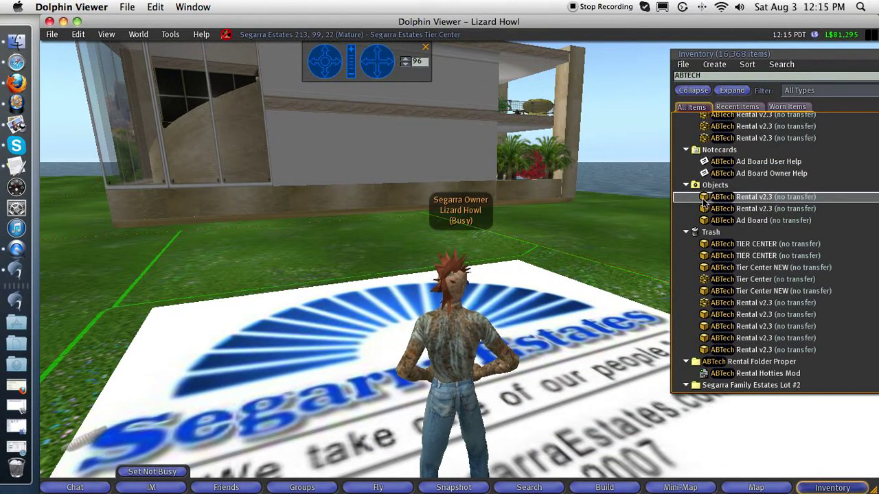
{"action": "left_click_drag", "start_coordinate": [705, 199], "coordinate": [528, 238]}
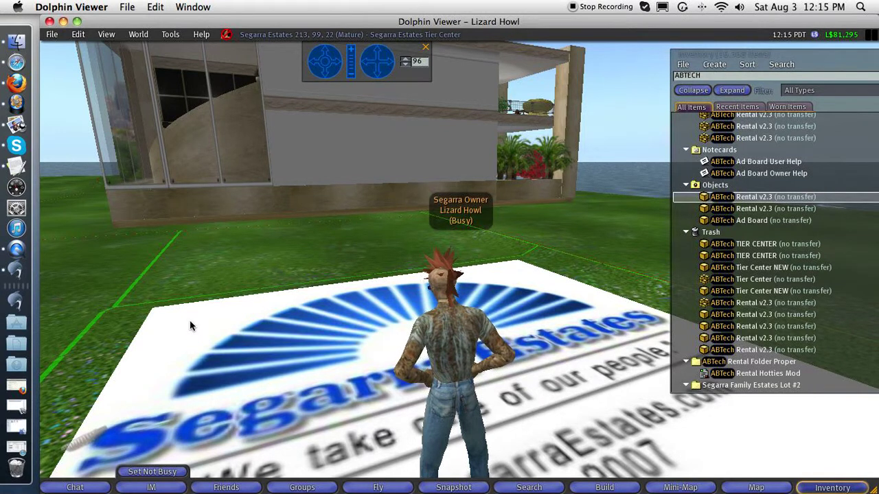
{"action": "left_click", "coordinate": [713, 235]}
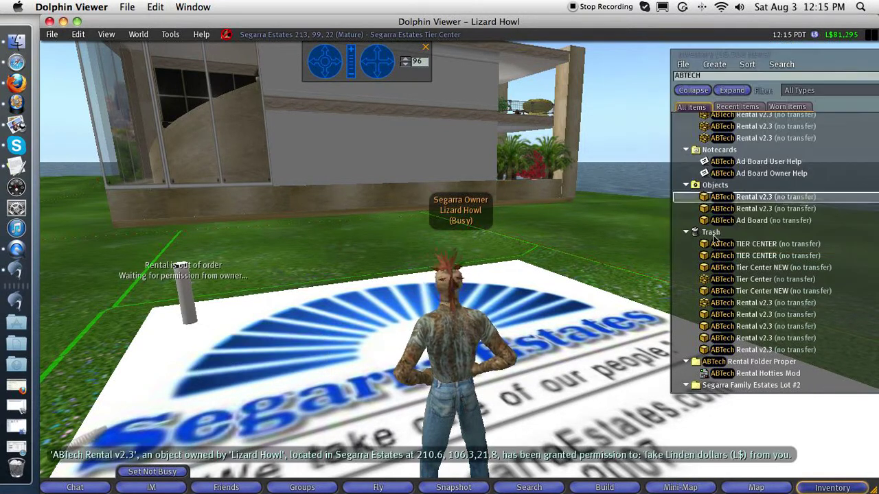
{"action": "left_click_drag", "start_coordinate": [861, 58], "coordinate": [550, 129]}
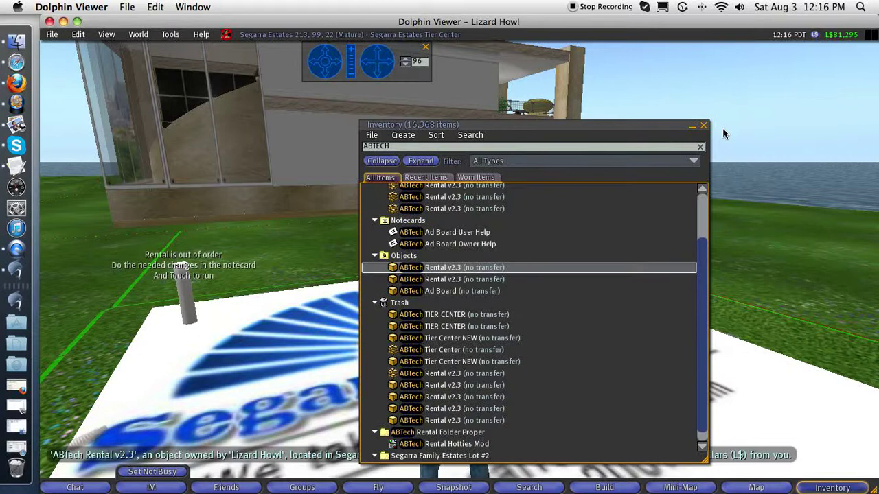
{"action": "left_click", "coordinate": [703, 126]}
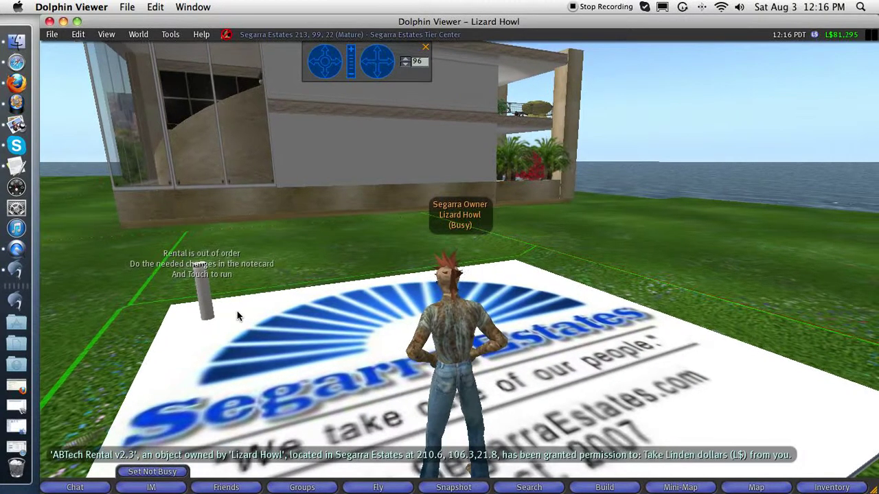
Move the rental post closer to the platform's far corner, at about Y 106.812 and Z 21.838.
{"action": "left_click_drag", "start_coordinate": [379, 51], "coordinate": [374, 52]}
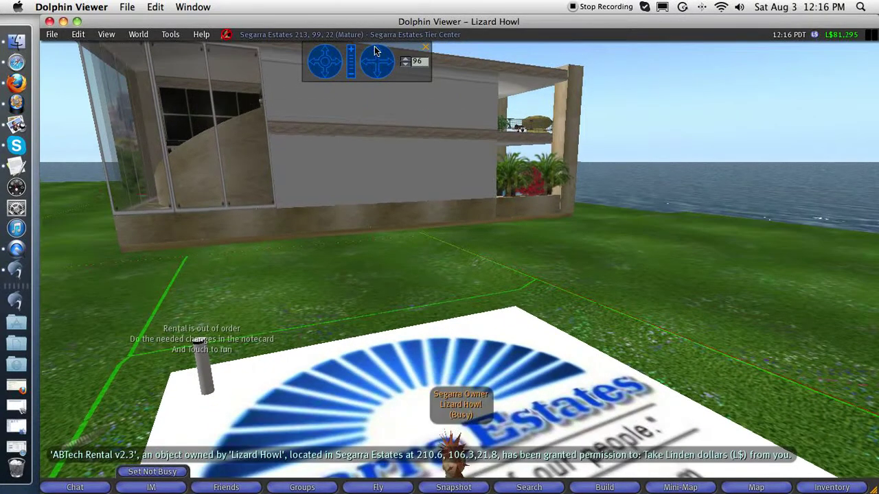
{"action": "left_click", "coordinate": [323, 51]}
{"action": "left_click", "coordinate": [349, 74]}
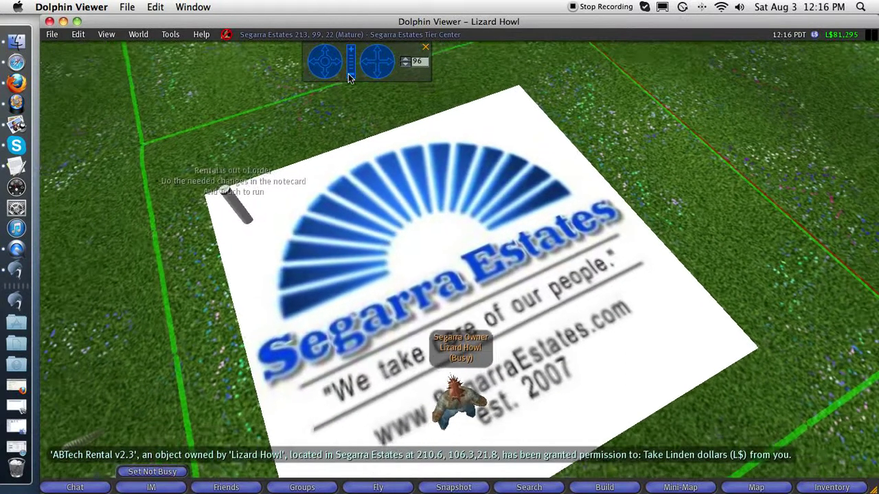
{"action": "left_click_drag", "start_coordinate": [348, 73], "coordinate": [348, 73]}
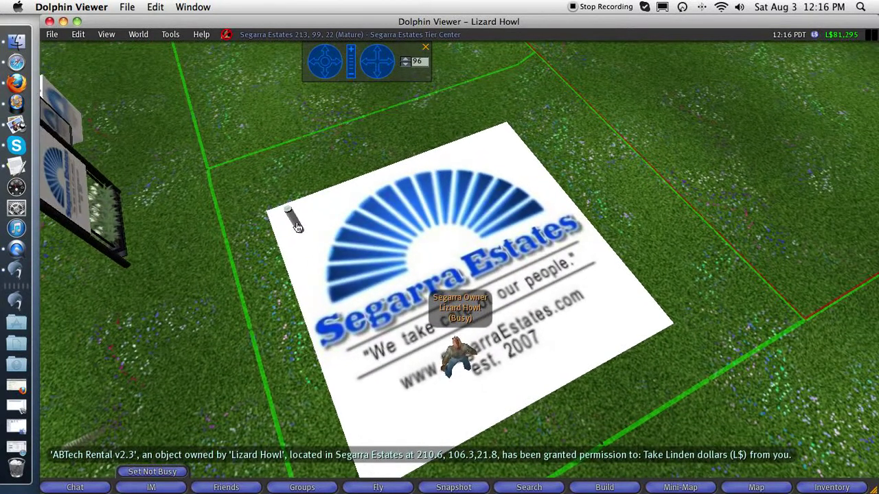
{"action": "right_click", "coordinate": [297, 226]}
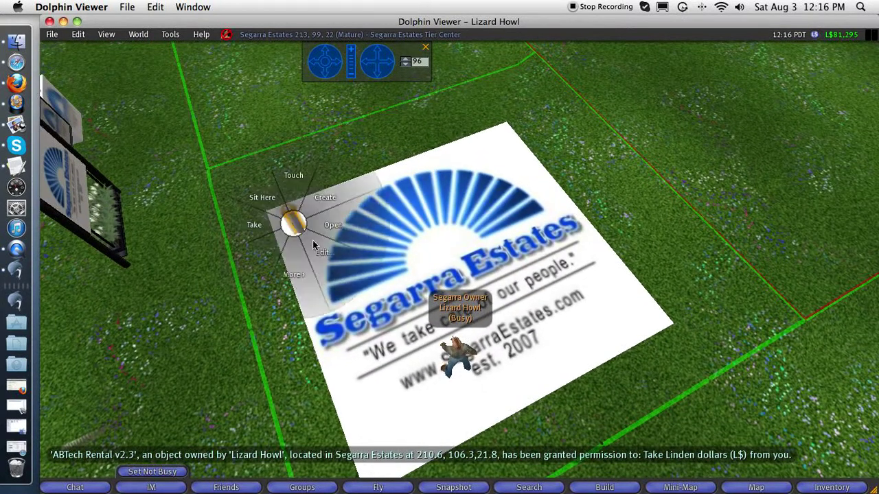
{"action": "left_click", "coordinate": [312, 241]}
{"action": "left_click_drag", "start_coordinate": [307, 252], "coordinate": [304, 243]}
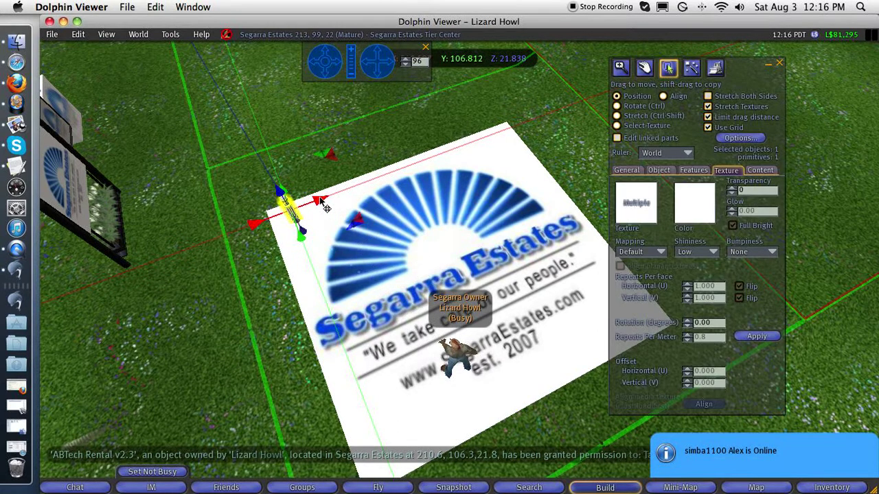
Copy the rental post three times along the platform's far edge at Y 106.812 and allow the copies to take Linden dollars.
{"action": "left_click_drag", "start_coordinate": [325, 207], "coordinate": [514, 132]}
{"action": "left_click", "coordinate": [708, 238]}
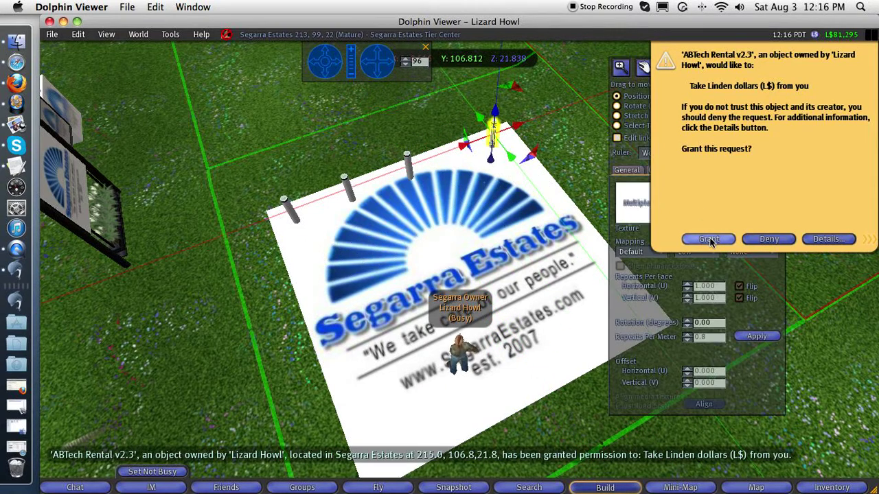
{"action": "left_click", "coordinate": [708, 238]}
{"action": "left_click", "coordinate": [710, 240]}
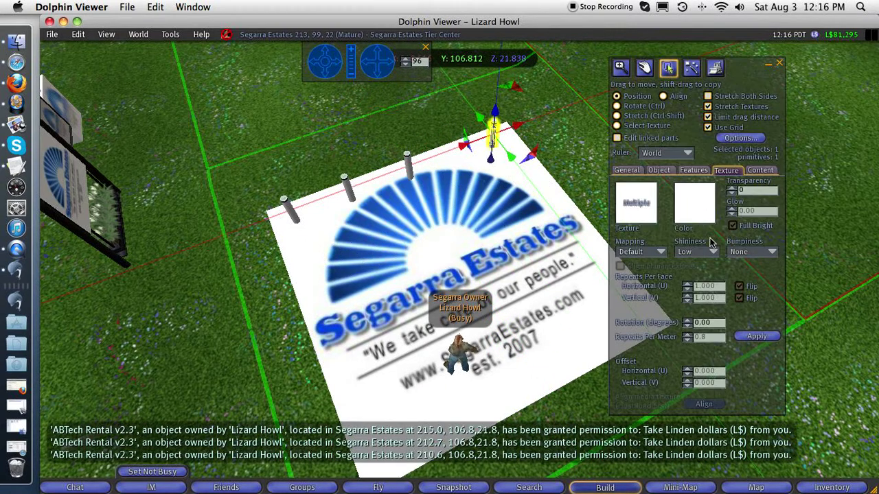
Move the two middle posts of the far row closer to the platform's edge, placing the second at about Y 107.116.
{"action": "right_click", "coordinate": [410, 168]}
{"action": "left_click", "coordinate": [442, 197]}
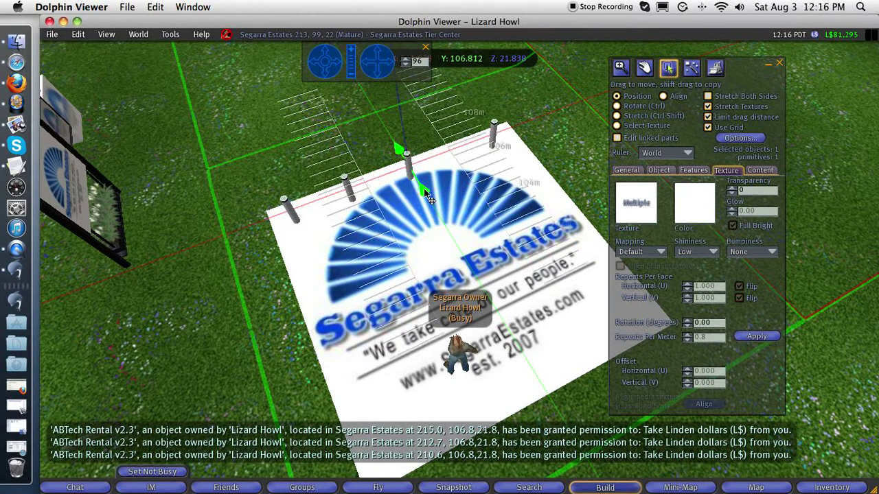
{"action": "right_click", "coordinate": [350, 194]}
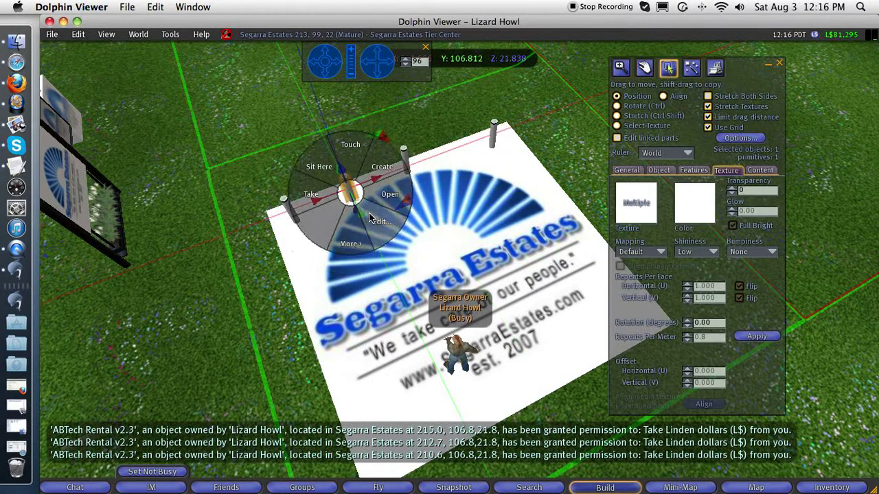
{"action": "left_click", "coordinate": [369, 213]}
{"action": "left_click_drag", "start_coordinate": [357, 211], "coordinate": [356, 203]}
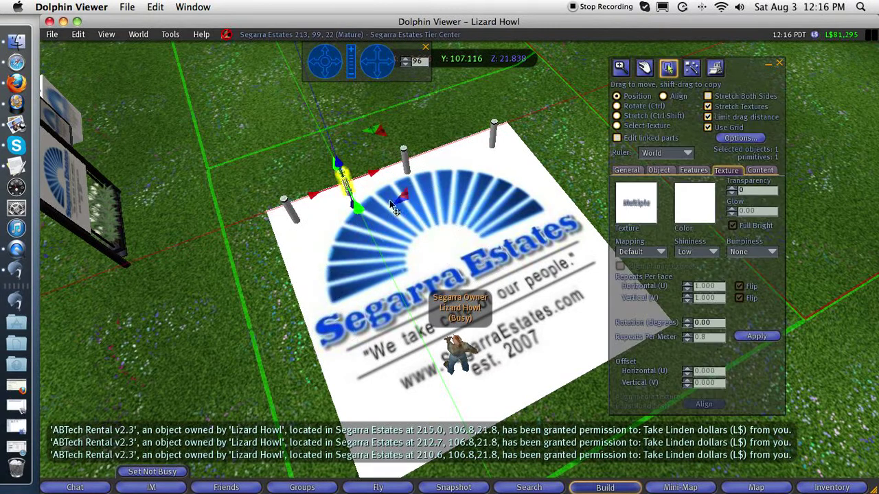
Move the far row's end posts closer to the edge, to about Y 107.056 and Y 107.004, and finish editing.
{"action": "right_click", "coordinate": [493, 137]}
{"action": "left_click", "coordinate": [520, 171]}
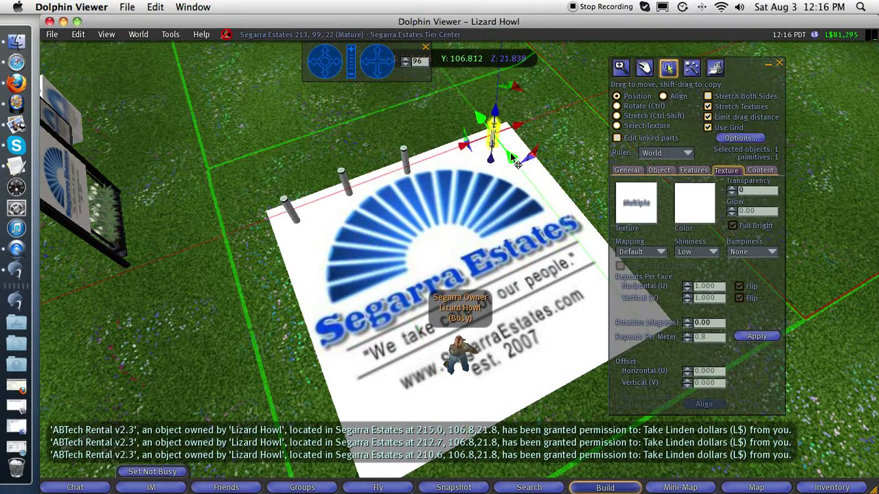
{"action": "left_click_drag", "start_coordinate": [512, 163], "coordinate": [508, 160]}
{"action": "right_click", "coordinate": [282, 204]}
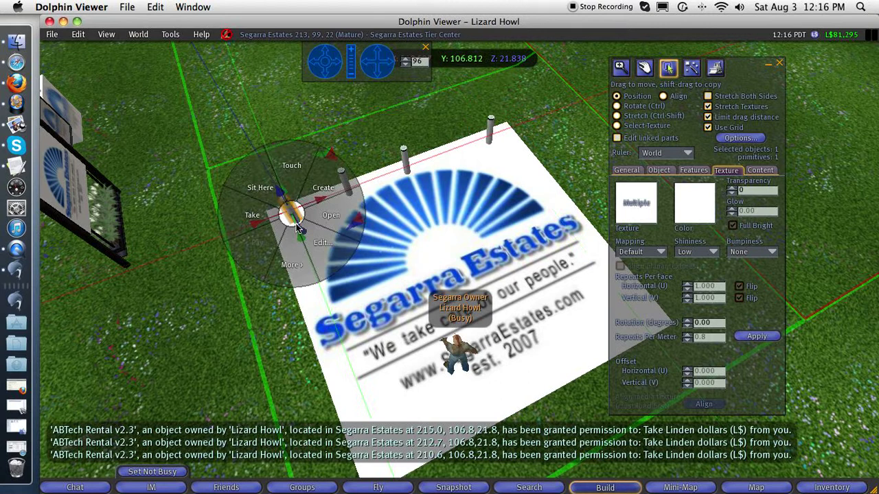
{"action": "left_click", "coordinate": [320, 245]}
{"action": "left_click_drag", "start_coordinate": [258, 222], "coordinate": [301, 245]}
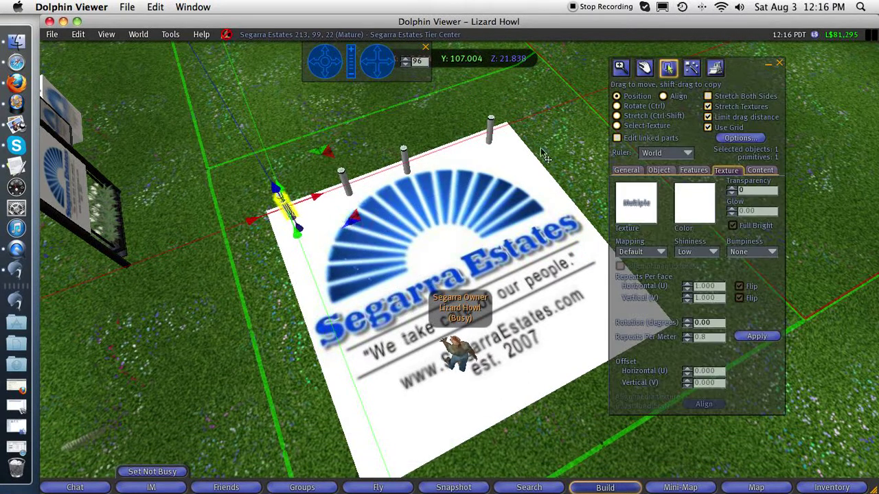
{"action": "left_click", "coordinate": [779, 64]}
Copy the far right corner post along the platform's right edge to Y 104.849, 102.209 and 98.750, and grant the Linden dollar permissions.
{"action": "right_click", "coordinate": [492, 138]}
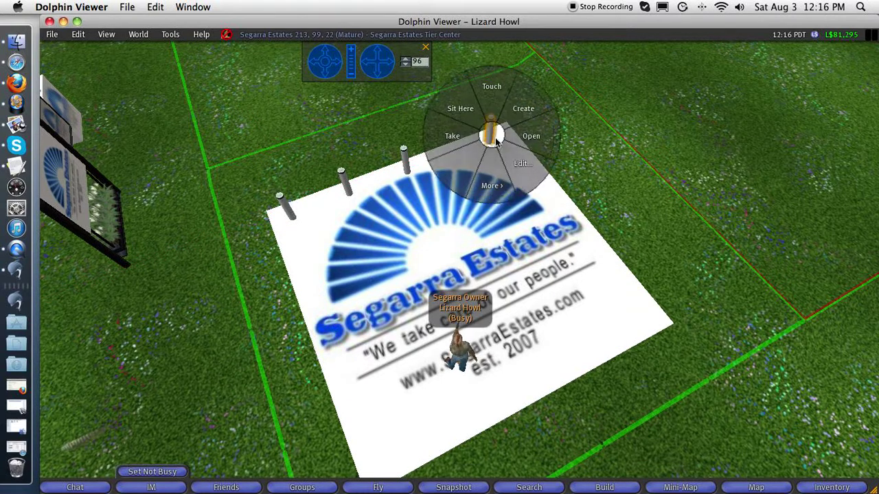
{"action": "left_click", "coordinate": [513, 158]}
{"action": "left_click_drag", "start_coordinate": [511, 159], "coordinate": [672, 331]}
{"action": "left_click", "coordinate": [707, 239]}
{"action": "left_click", "coordinate": [707, 239]}
{"action": "left_click", "coordinate": [708, 239]}
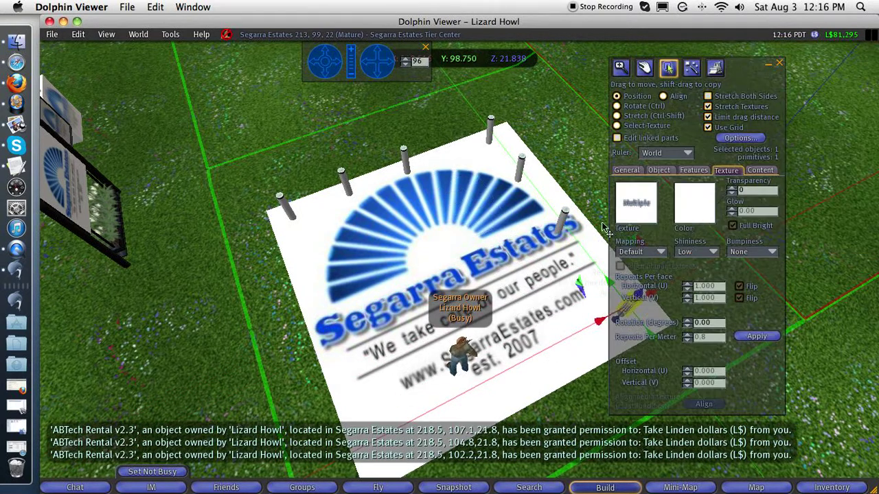
Move the two middle posts of the right side row outward to the platform's edge.
{"action": "left_click", "coordinate": [563, 228]}
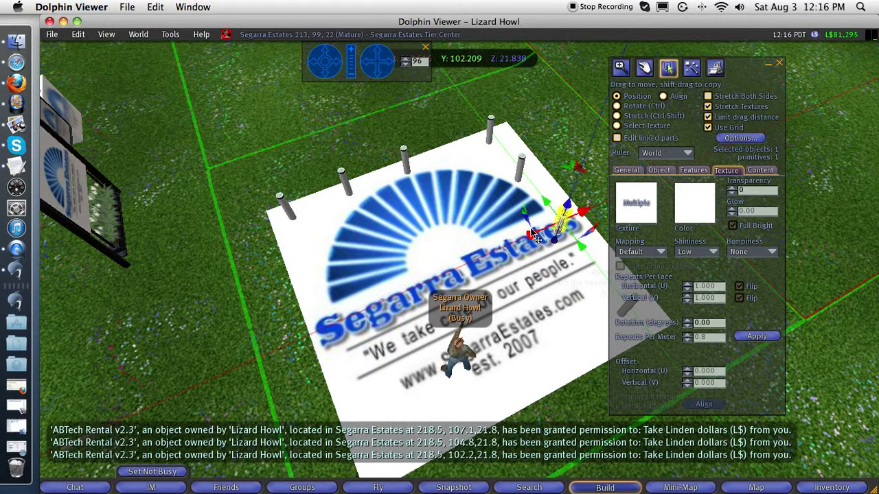
{"action": "left_click_drag", "start_coordinate": [535, 237], "coordinate": [572, 252]}
{"action": "left_click_drag", "start_coordinate": [758, 72], "coordinate": [872, 74]}
{"action": "left_click", "coordinate": [525, 173]}
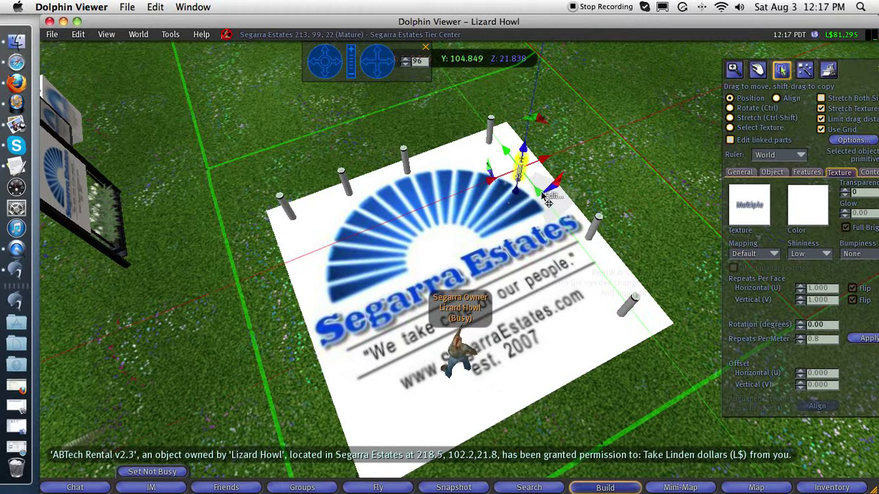
{"action": "left_click_drag", "start_coordinate": [494, 184], "coordinate": [511, 171]}
Move the two corner posts of the right side row outward, keeping them at Y 107.056 and Y 98.750.
{"action": "right_click", "coordinate": [489, 132]}
{"action": "left_click", "coordinate": [514, 158]}
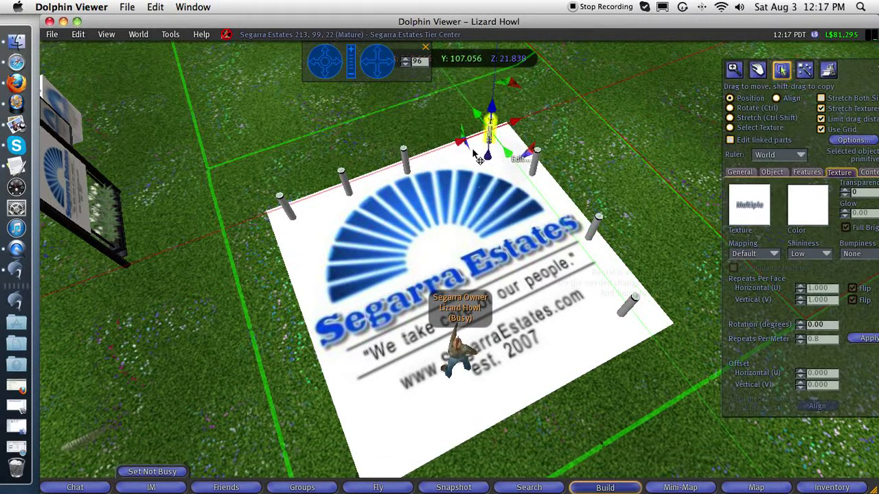
{"action": "left_click_drag", "start_coordinate": [466, 151], "coordinate": [478, 144]}
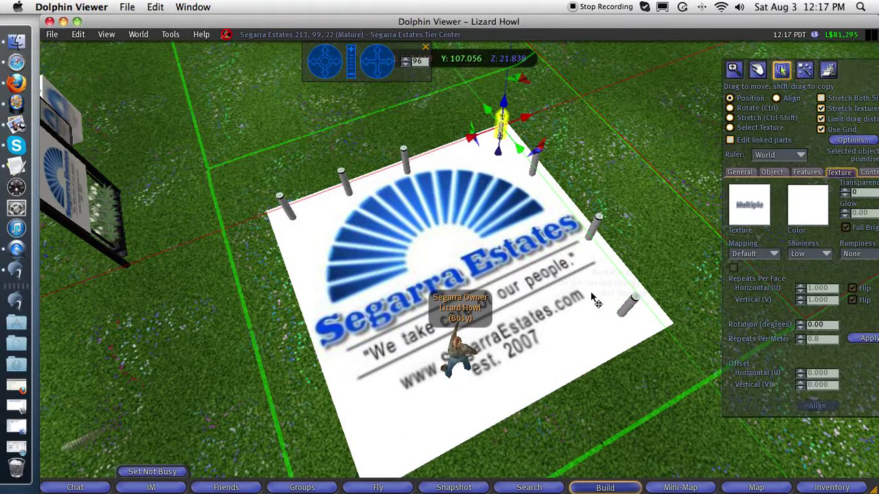
{"action": "right_click", "coordinate": [632, 314]}
{"action": "left_click", "coordinate": [615, 320]}
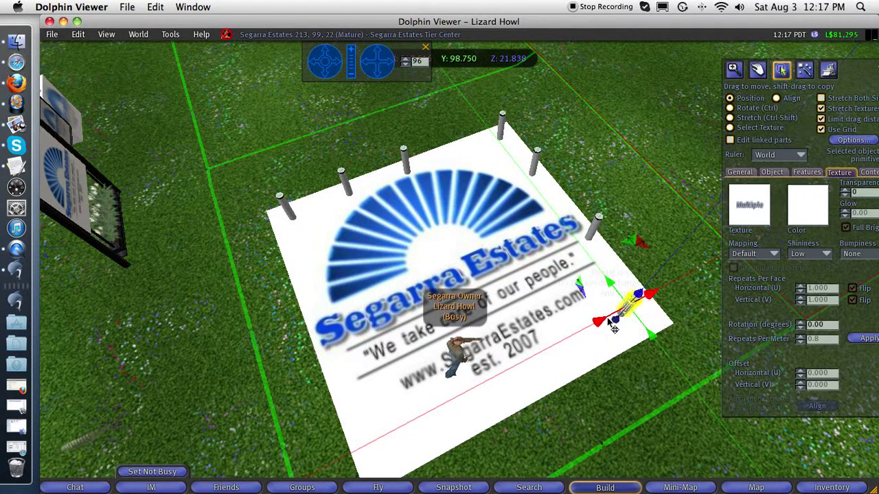
{"action": "mouse_move", "coordinate": [613, 320]}
{"action": "left_mouse_down"}
{"action": "mouse_move", "coordinate": [617, 327]}
{"action": "mouse_move", "coordinate": [627, 322]}
{"action": "left_mouse_up"}
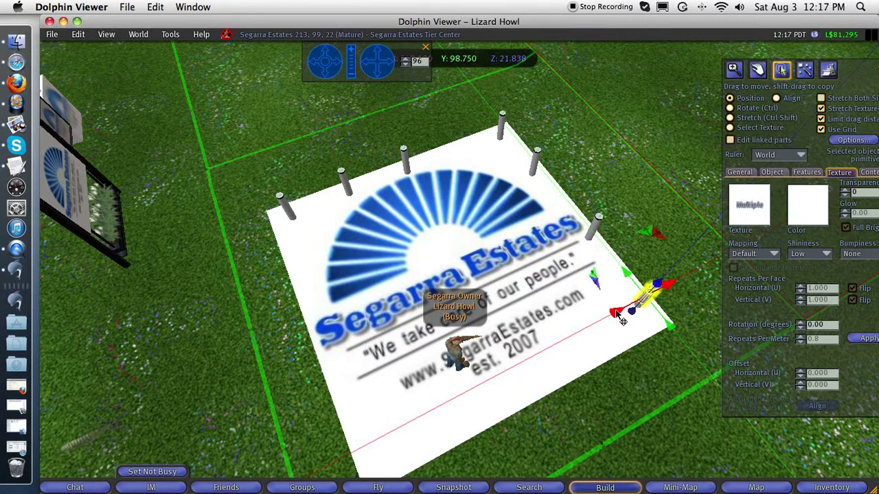
Copy the near right corner post three times along the platform's near edge at Y 98.750 and grant the Linden dollar permissions.
{"action": "left_click_drag", "start_coordinate": [617, 317], "coordinate": [486, 354]}
{"action": "left_click", "coordinate": [709, 239]}
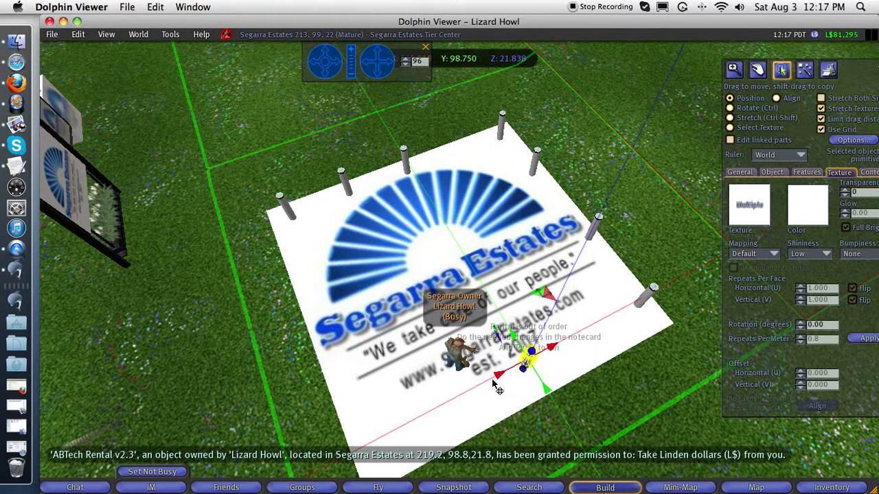
{"action": "left_click_drag", "start_coordinate": [503, 383], "coordinate": [416, 402]}
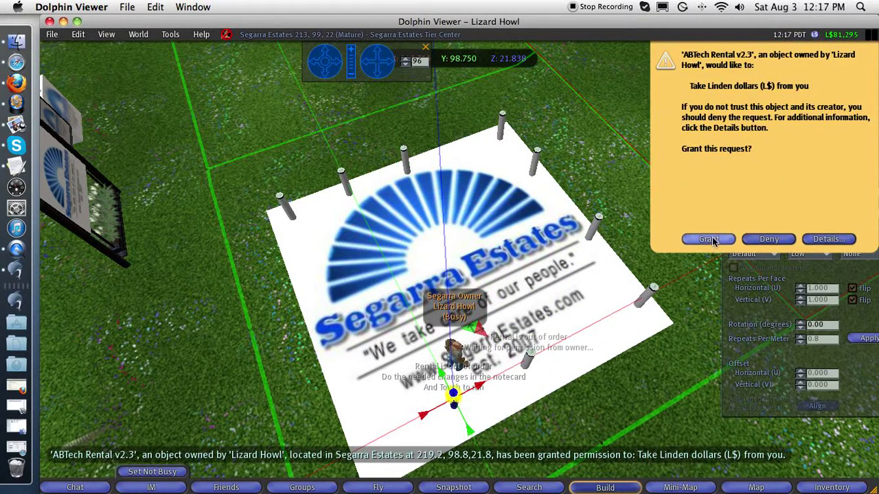
{"action": "left_click", "coordinate": [708, 239]}
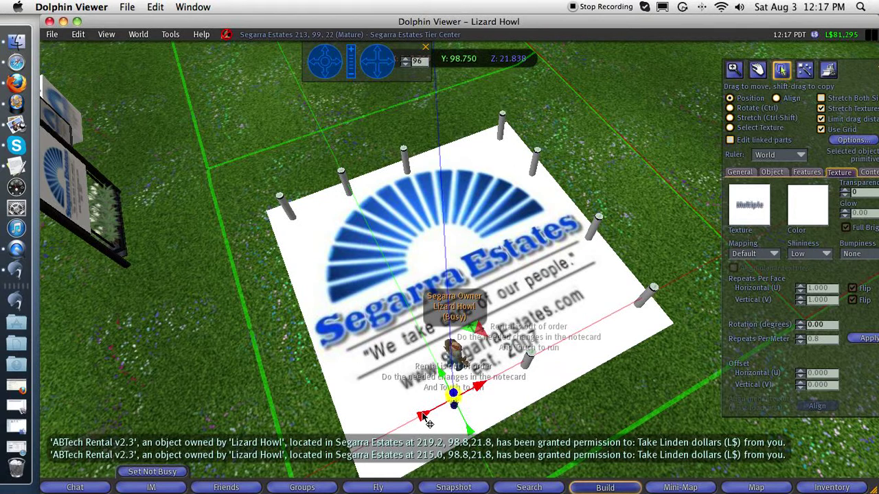
{"action": "left_click_drag", "start_coordinate": [427, 422], "coordinate": [338, 446]}
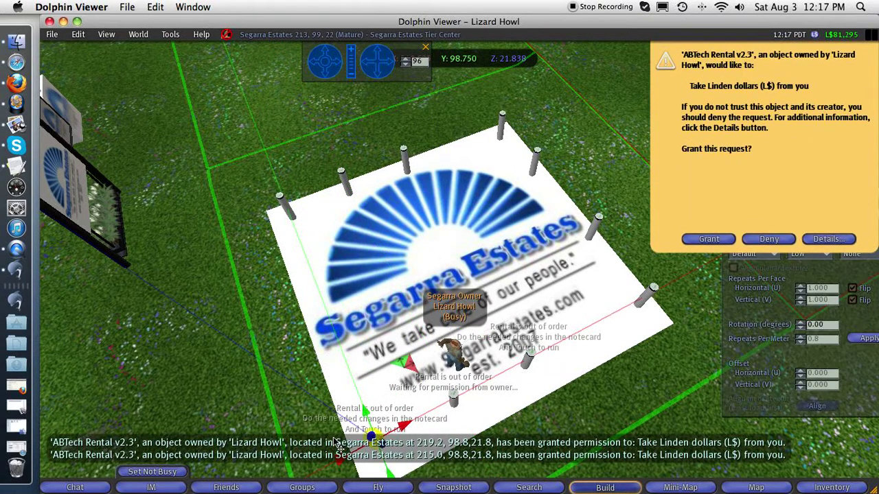
{"action": "left_click", "coordinate": [714, 244]}
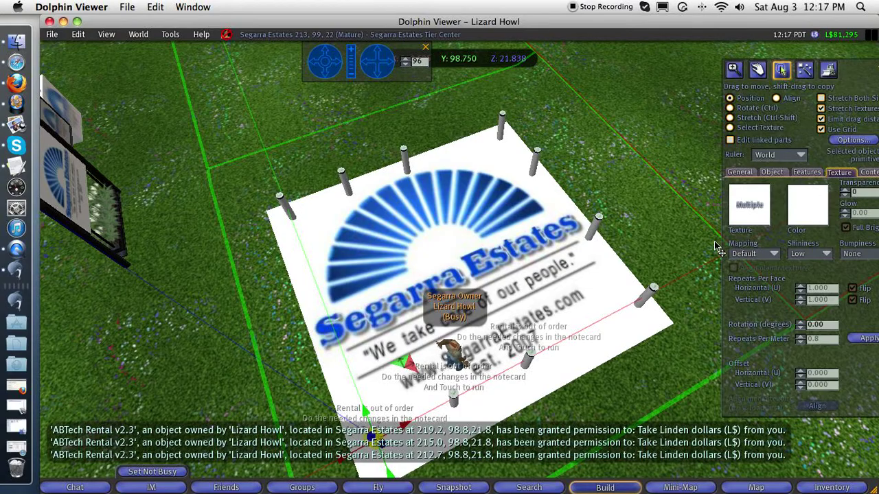
Copy the near left corner post along the platform's remaining edge to Y 100.561 and Y 104.180, and grant the Linden dollar permissions.
{"action": "key", "text": "Escape"}
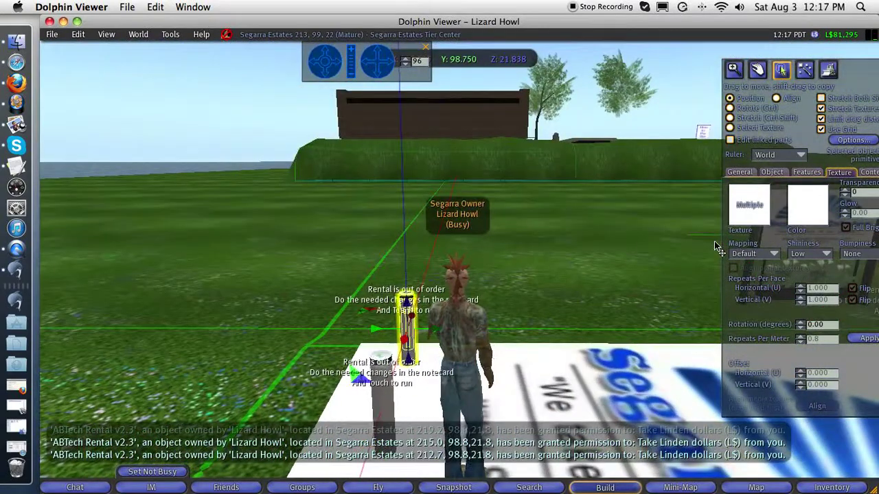
{"action": "key", "text": "Up"}
{"action": "key", "text": "Right"}
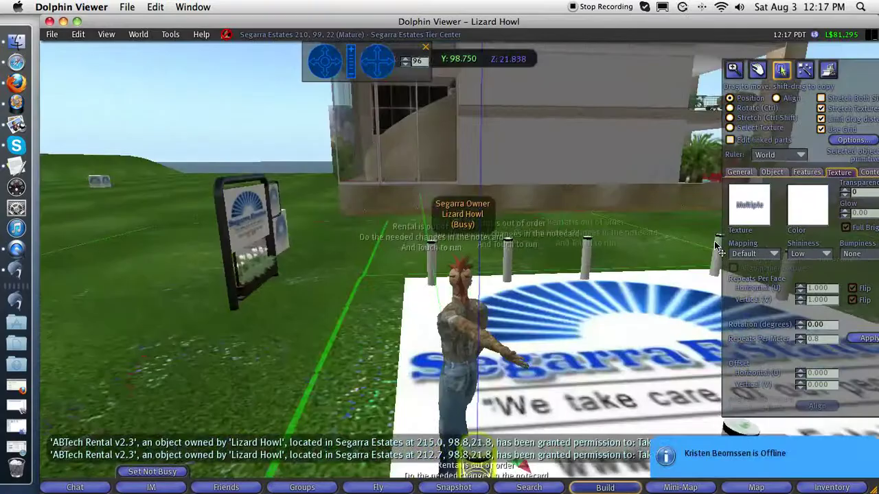
{"action": "key", "text": "Right"}
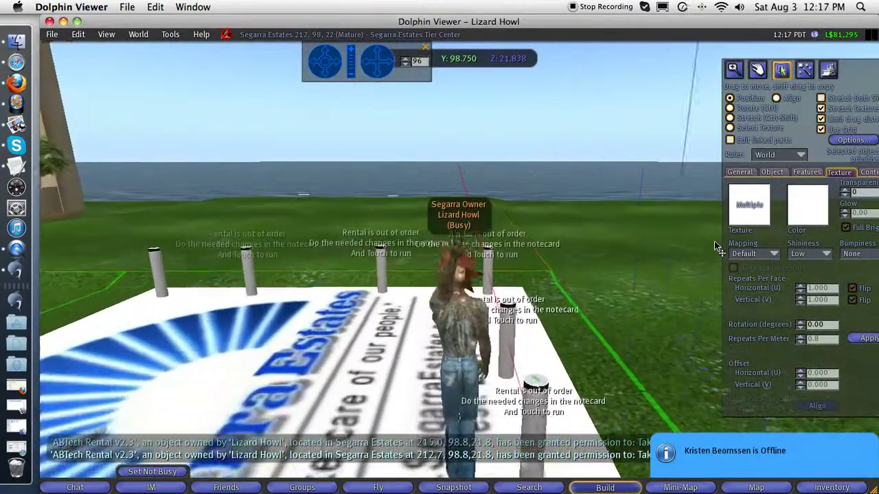
{"action": "key", "text": "Left"}
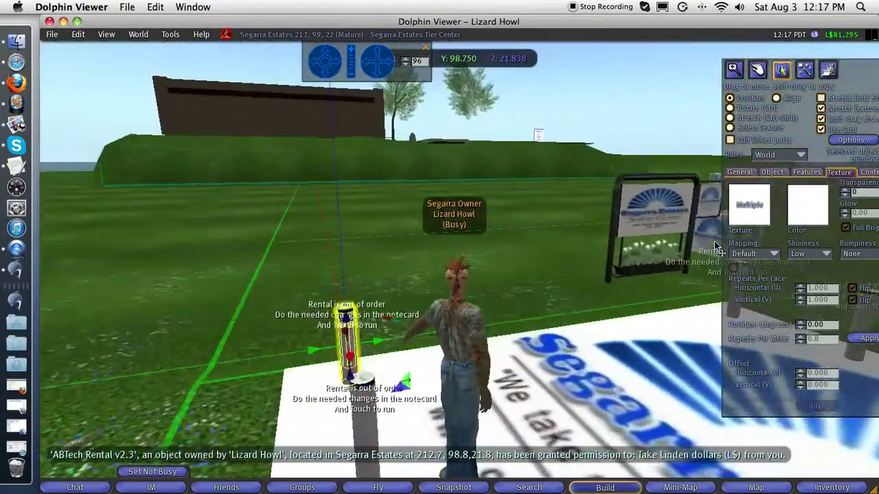
{"action": "key", "text": "Left"}
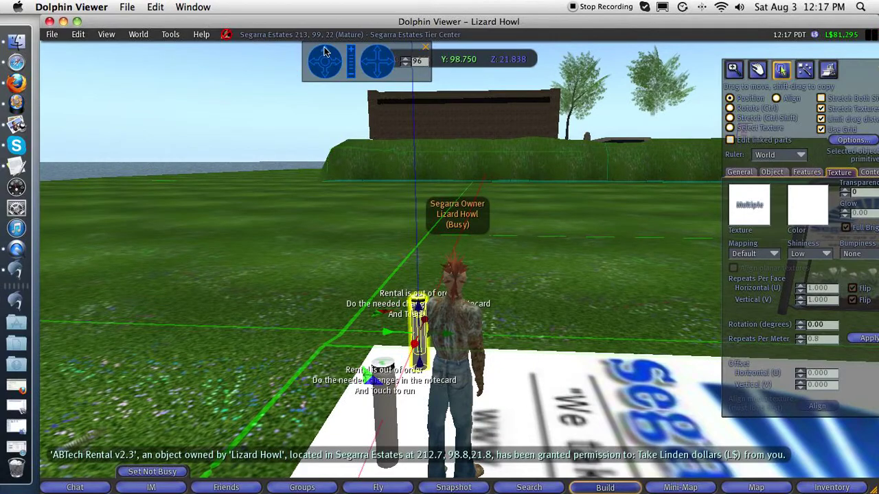
{"action": "left_click", "coordinate": [326, 52]}
{"action": "left_click", "coordinate": [351, 74]}
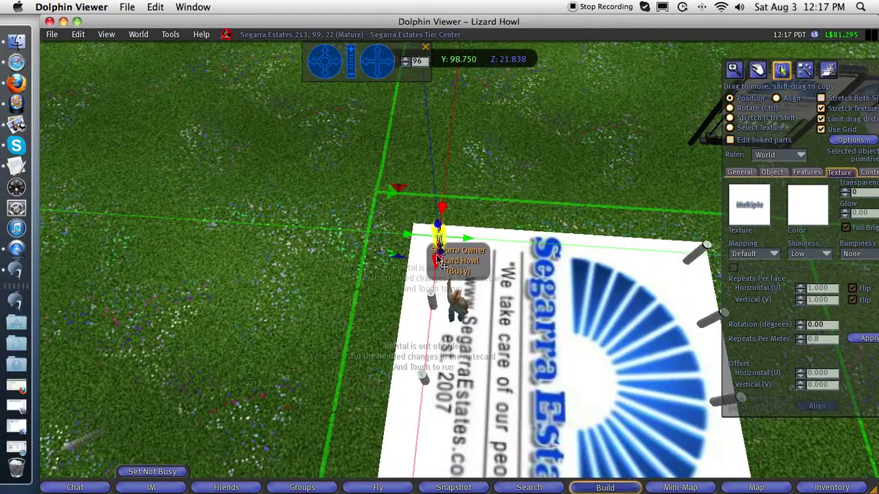
{"action": "left_click_drag", "start_coordinate": [439, 256], "coordinate": [645, 244]}
{"action": "left_click", "coordinate": [709, 239]}
{"action": "left_click", "coordinate": [700, 241]}
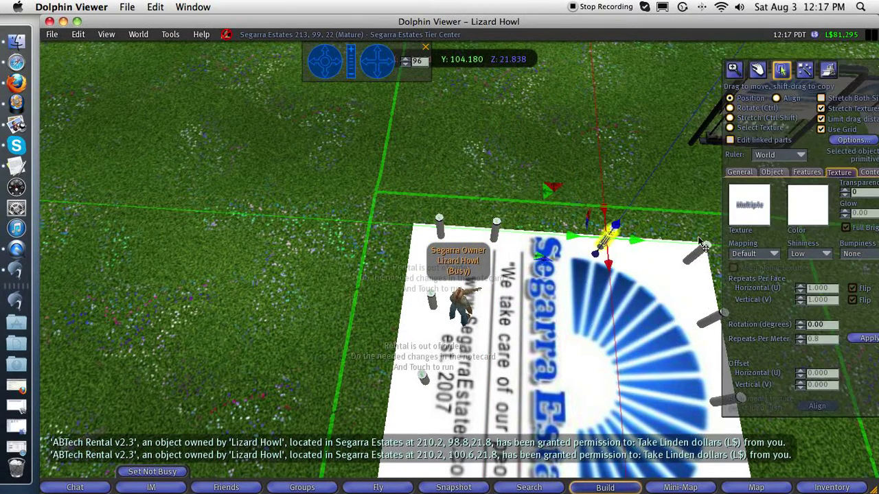
Shift the post at Y 100.561 on the remaining edge to about Y 100.729 to even out the spacing.
{"action": "right_click", "coordinate": [496, 230]}
{"action": "left_click", "coordinate": [526, 254]}
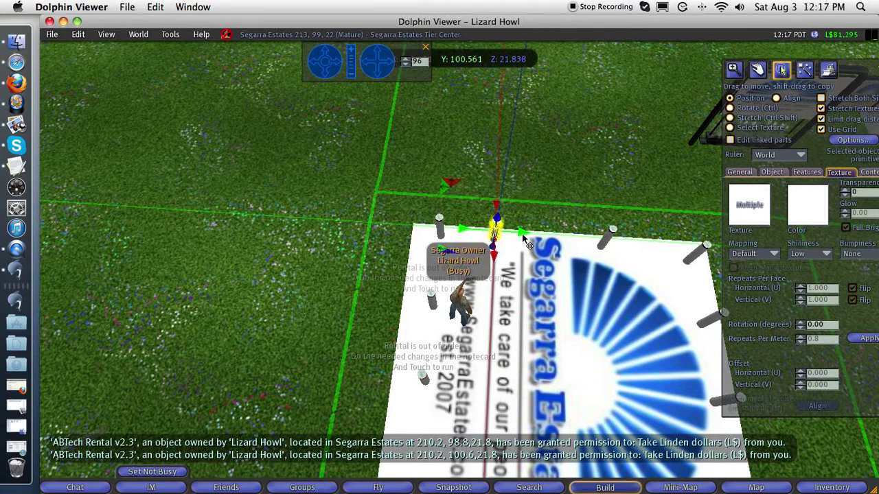
{"action": "left_click_drag", "start_coordinate": [523, 234], "coordinate": [532, 238]}
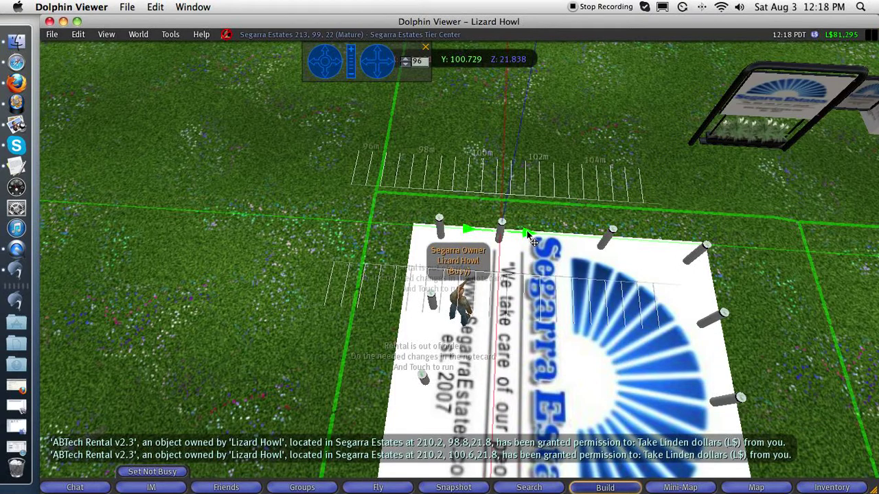
{"action": "left_click_drag", "start_coordinate": [527, 232], "coordinate": [526, 231]}
Walk the avatar across the platform and check the layout of the rental posts at ground level and from overhead.
{"action": "key", "text": "Escape"}
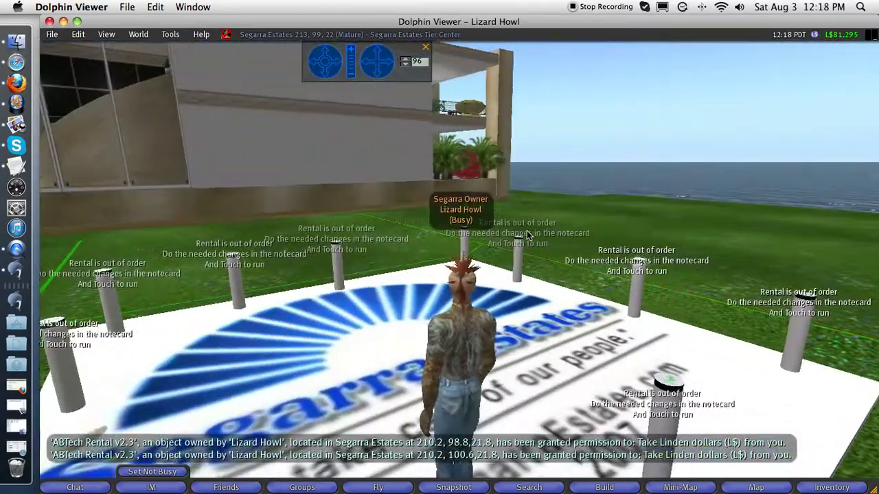
{"action": "key", "text": "Right"}
{"action": "key", "text": "Left"}
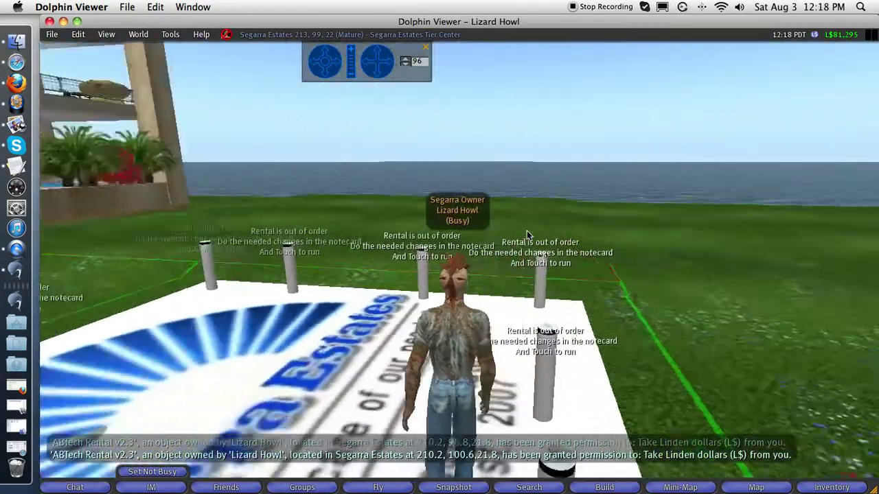
{"action": "key", "text": "Left"}
{"action": "key", "text": "Up"}
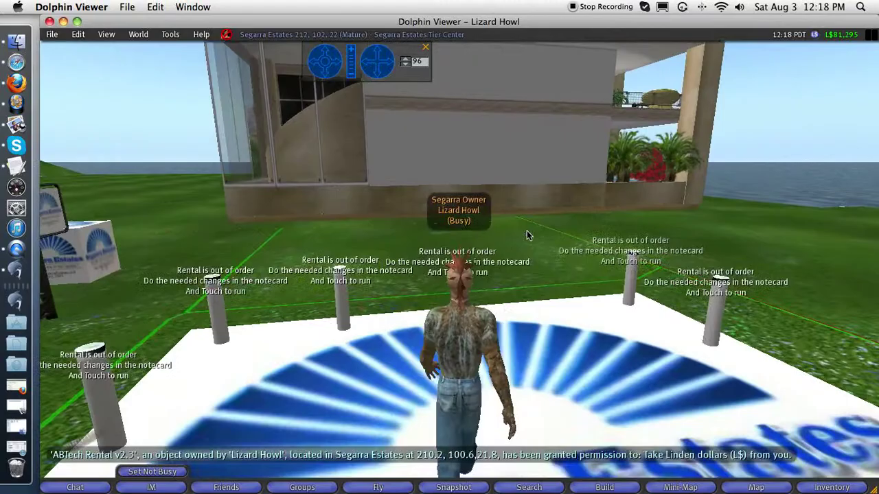
{"action": "mouse_move", "coordinate": [327, 53]}
{"action": "left_mouse_down"}
{"action": "mouse_move", "coordinate": [346, 73]}
{"action": "mouse_move", "coordinate": [314, 64]}
{"action": "left_mouse_up"}
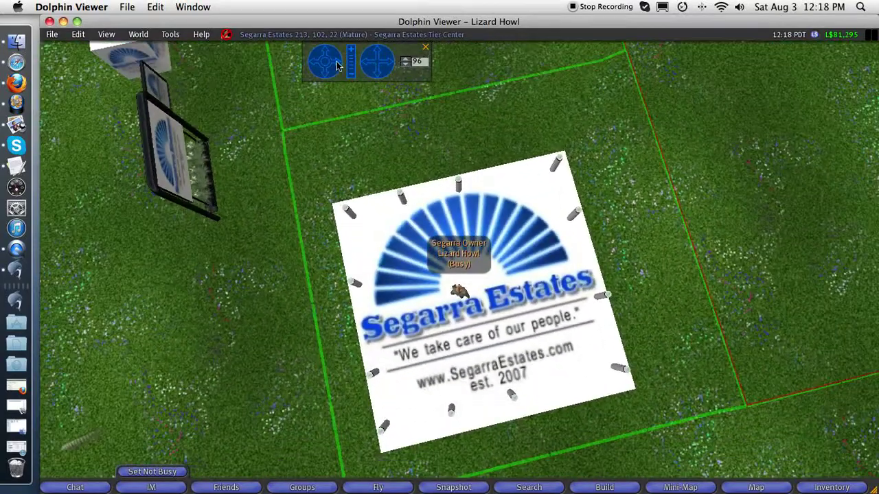
{"action": "left_click", "coordinate": [335, 60]}
{"action": "left_click", "coordinate": [314, 60]}
Select the Segarra Estates platform together with all its rental posts and take a copy of the set into inventory.
{"action": "left_click", "coordinate": [170, 34]}
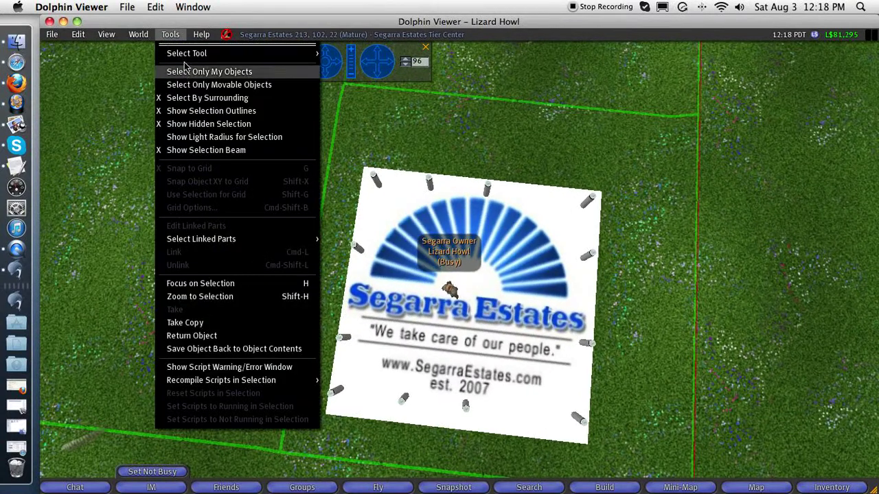
{"action": "mouse_move", "coordinate": [302, 55]}
{"action": "left_click", "coordinate": [340, 80]}
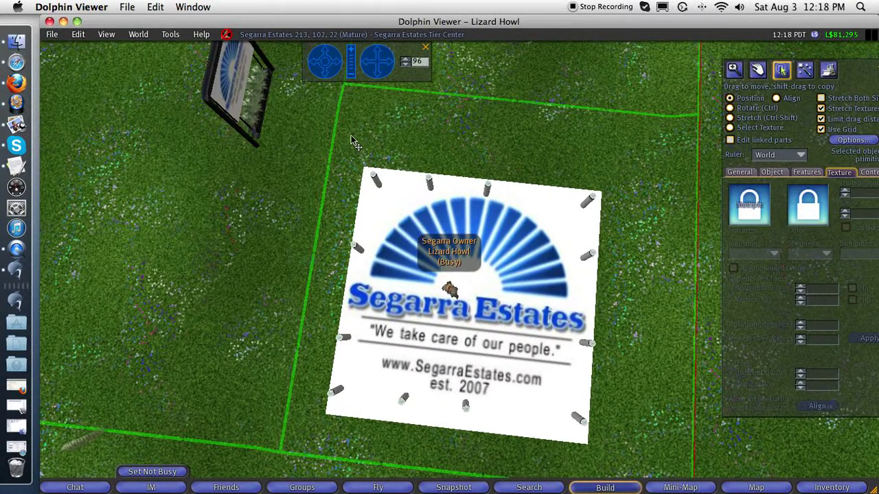
{"action": "left_click_drag", "start_coordinate": [348, 136], "coordinate": [310, 413]}
{"action": "left_click_drag", "start_coordinate": [316, 67], "coordinate": [311, 66]}
{"action": "left_click_drag", "start_coordinate": [327, 162], "coordinate": [642, 456]}
{"action": "right_click", "coordinate": [520, 367]}
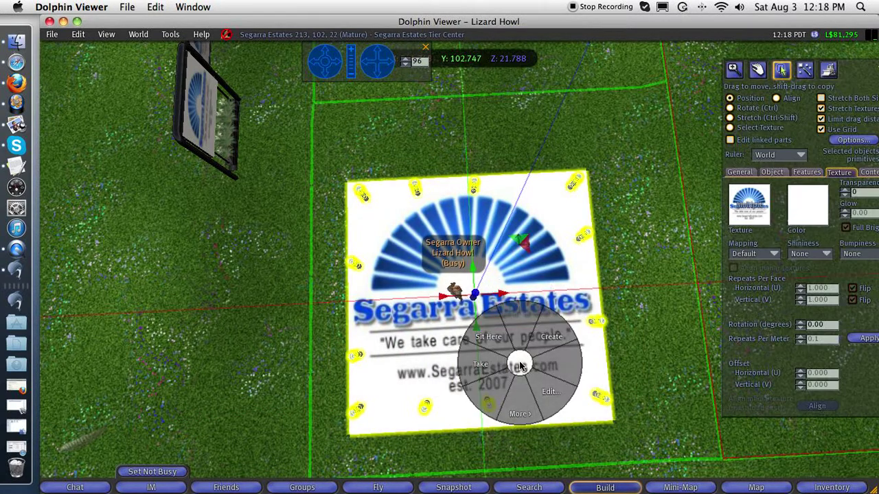
{"action": "left_click", "coordinate": [518, 313]}
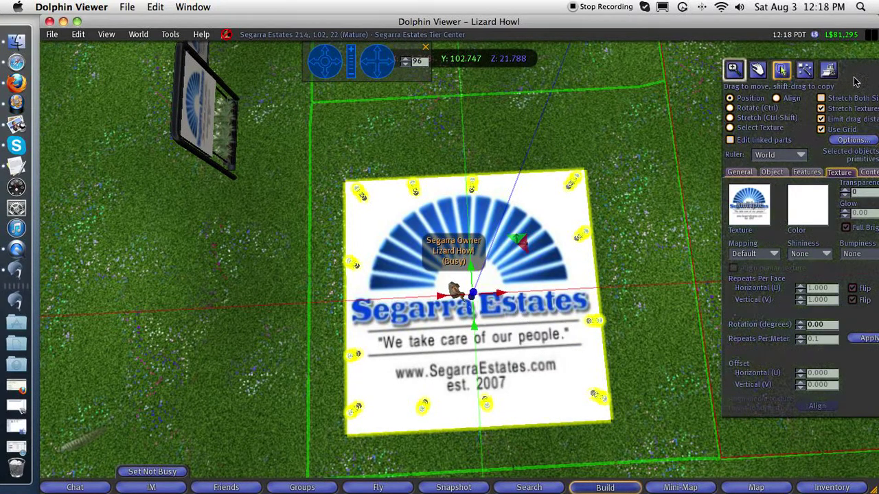
Rename the recently taken ABTech Rental v2.3 inventory item as ABTech TIER CENTER and close the inventory and build windows.
{"action": "left_click_drag", "start_coordinate": [837, 81], "coordinate": [591, 118]}
{"action": "left_click", "coordinate": [827, 488]}
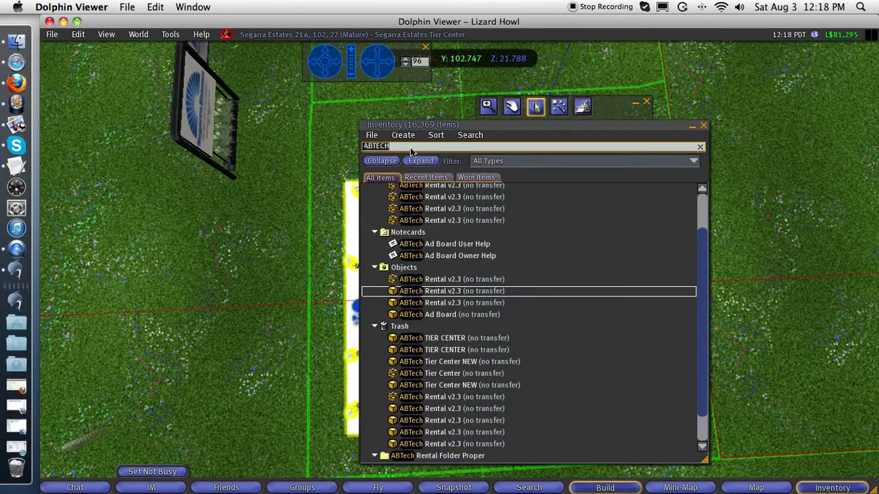
{"action": "left_click", "coordinate": [439, 179]}
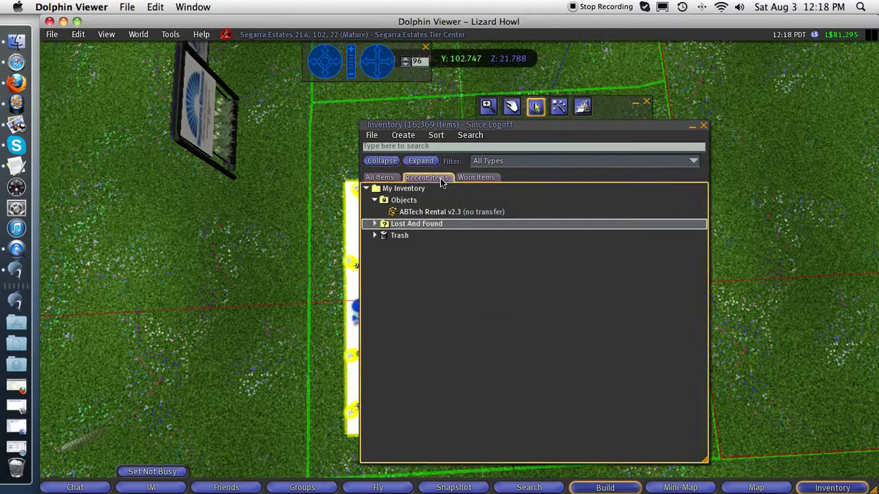
{"action": "left_click", "coordinate": [410, 213]}
{"action": "right_click", "coordinate": [425, 214]}
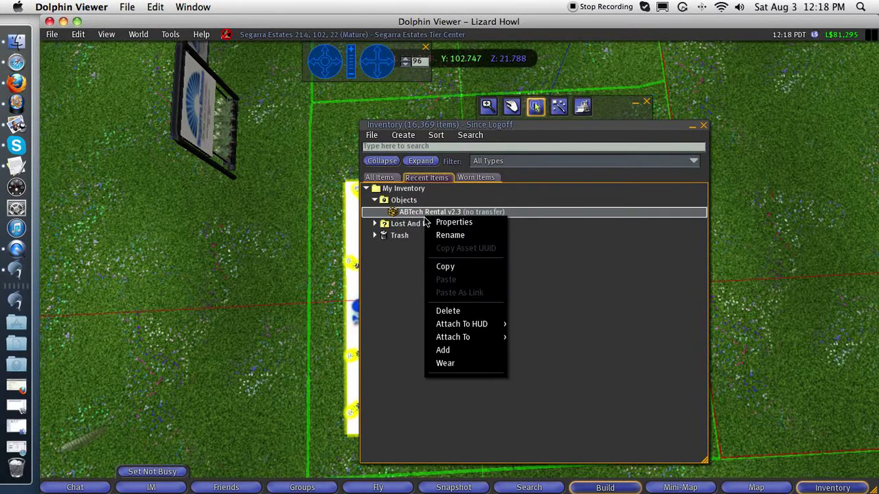
{"action": "left_click", "coordinate": [450, 231]}
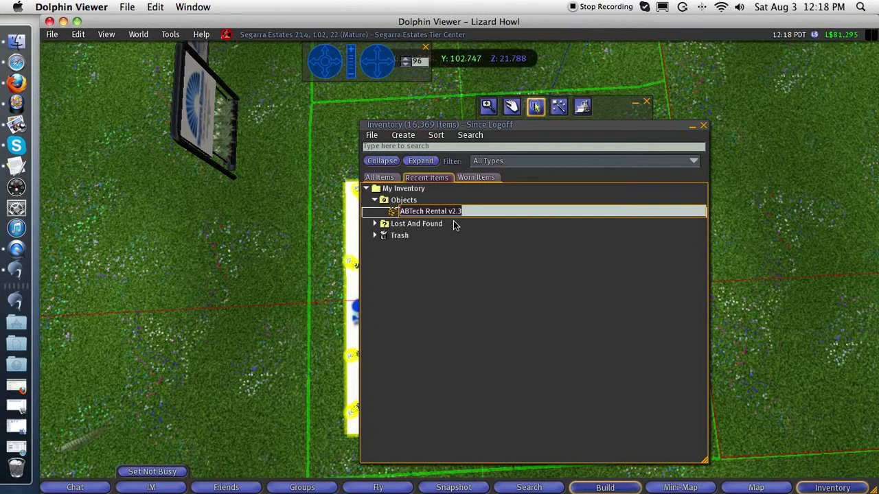
{"action": "type", "text": "A"}
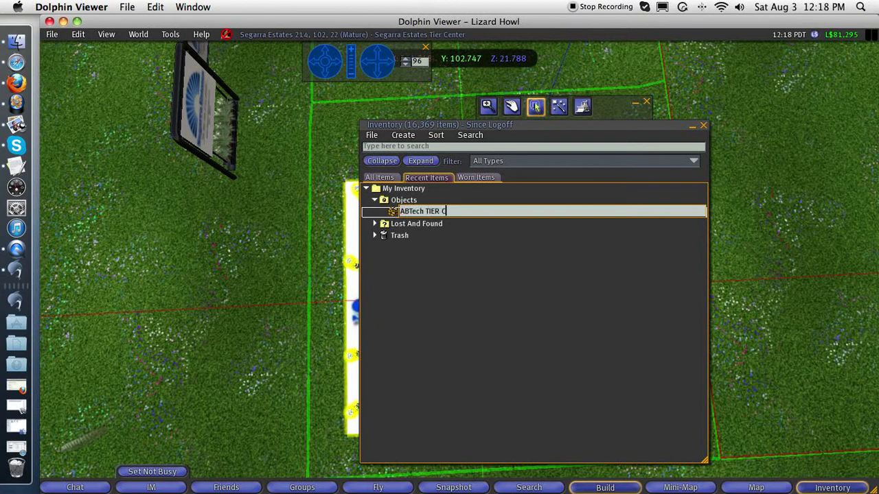
{"action": "key", "text": "Return"}
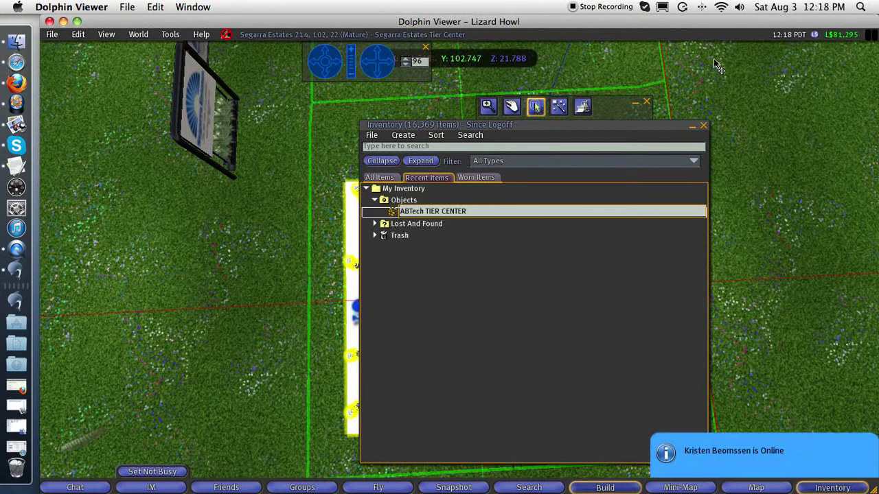
{"action": "left_click", "coordinate": [700, 126]}
{"action": "left_click", "coordinate": [646, 103]}
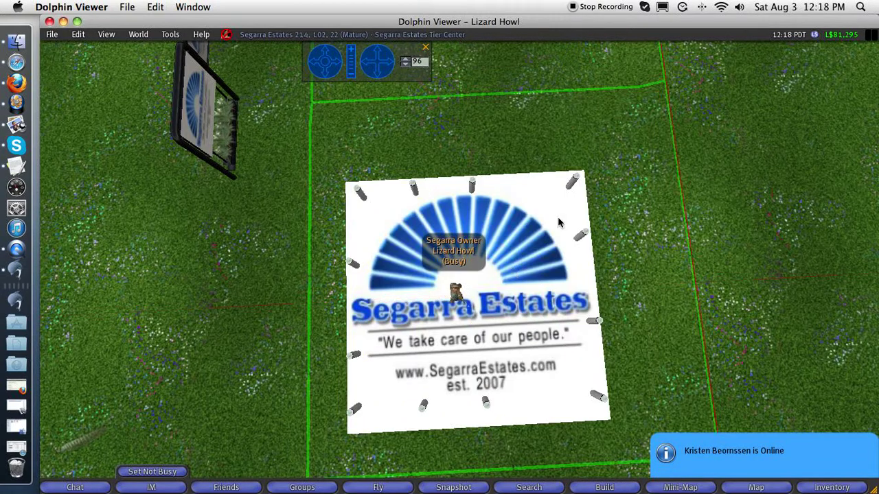
Delete the logo platform and return all of the parcel owner's remaining objects on the land to inventory.
{"action": "right_click", "coordinate": [507, 280]}
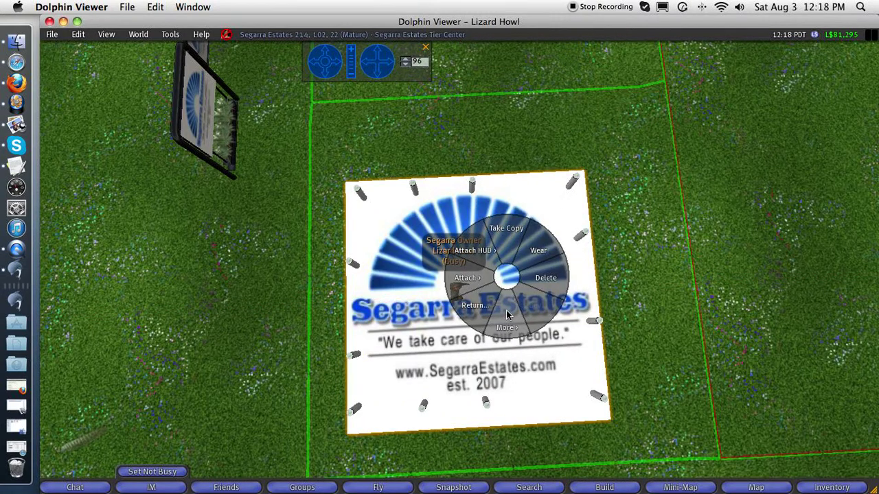
{"action": "left_click", "coordinate": [538, 278]}
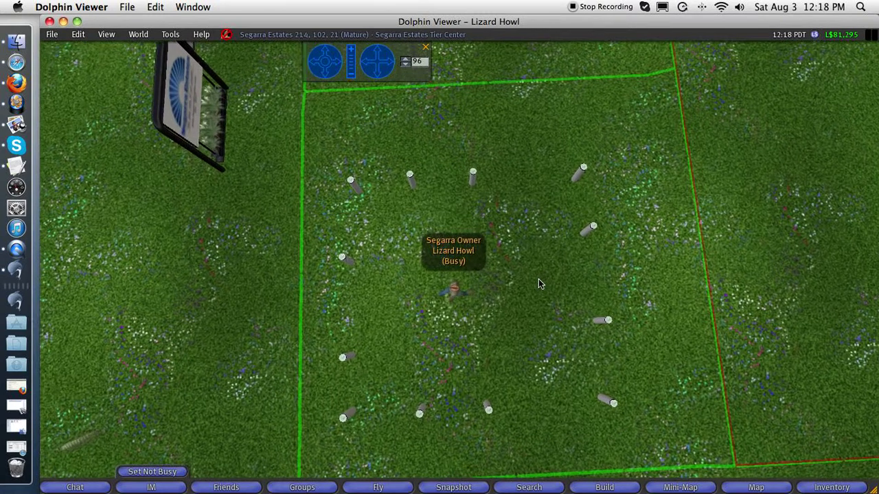
{"action": "left_click", "coordinate": [424, 35]}
{"action": "left_click", "coordinate": [245, 160]}
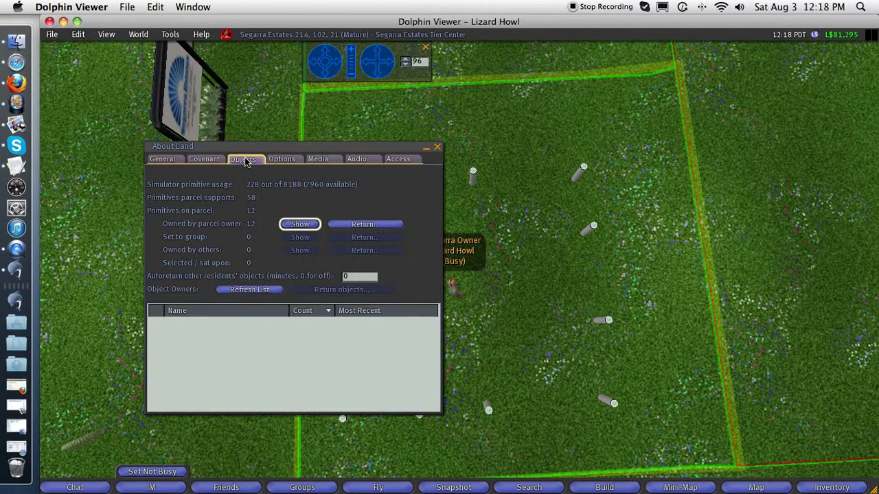
{"action": "left_click", "coordinate": [366, 227]}
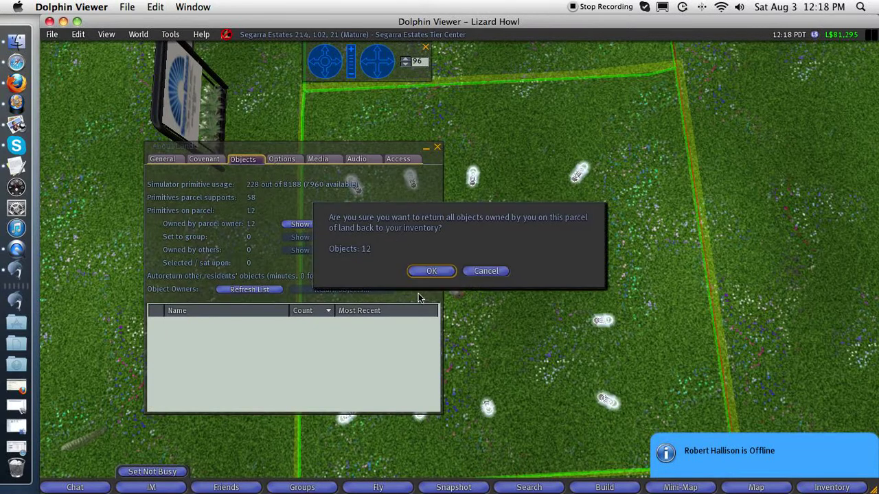
{"action": "left_click", "coordinate": [433, 272]}
{"action": "left_click", "coordinate": [715, 146]}
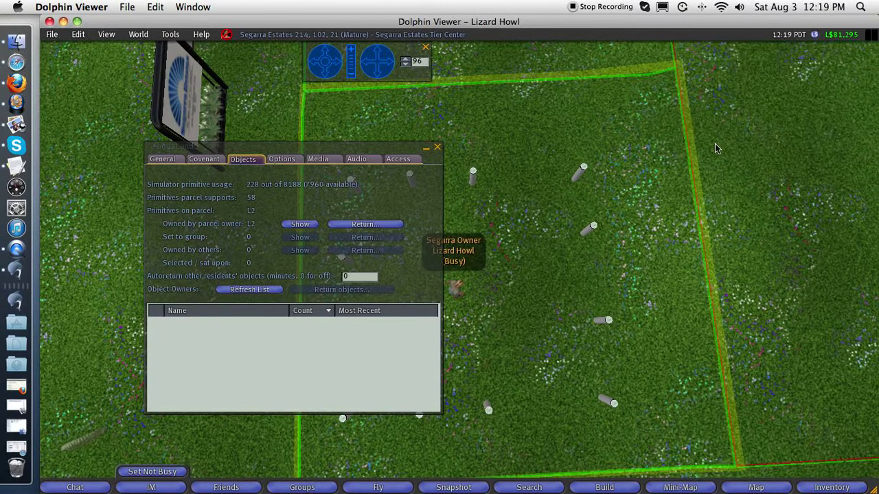
{"action": "left_click", "coordinate": [436, 149]}
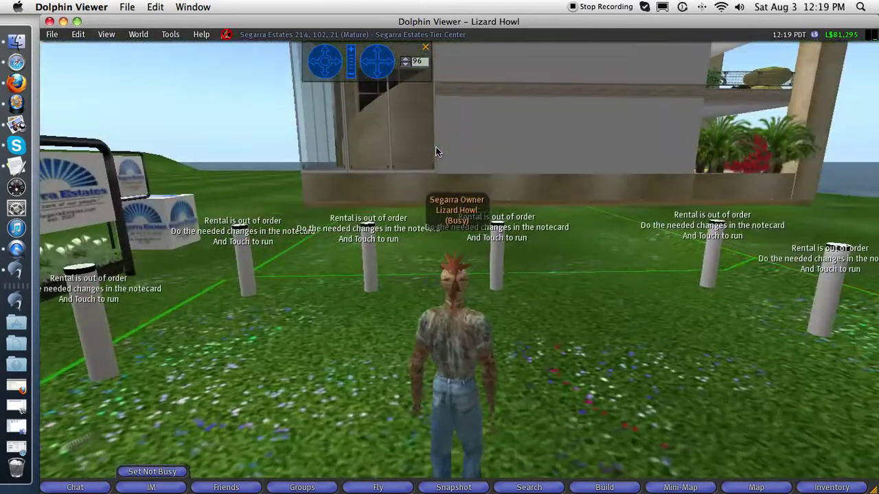
Back the avatar off the build area and place the ABTech TIER CENTER set from inventory onto the middle of the empty parcel.
{"action": "key", "text": "Down"}
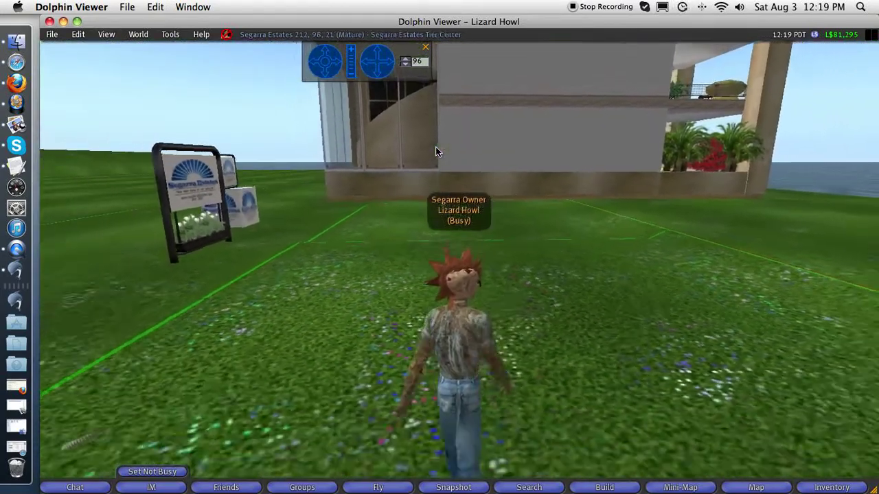
{"action": "scroll", "coordinate": [442, 235], "scroll_direction": "down", "scroll_amount": 5}
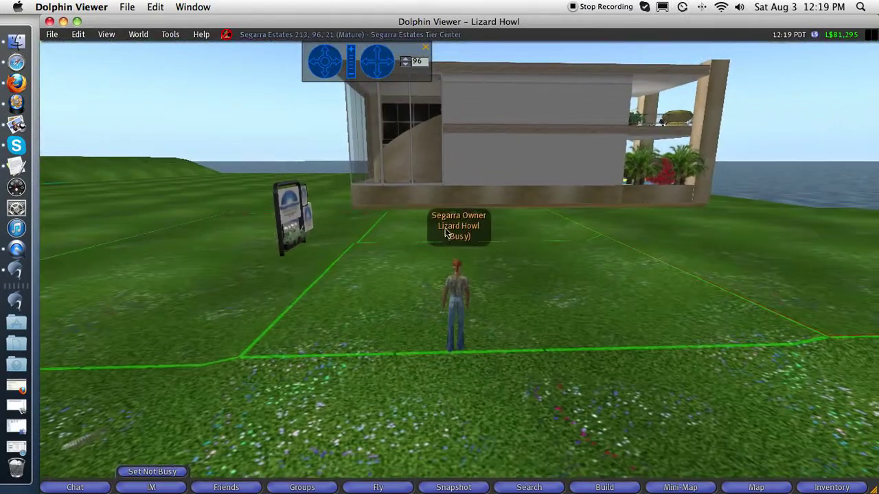
{"action": "left_click", "coordinate": [325, 55]}
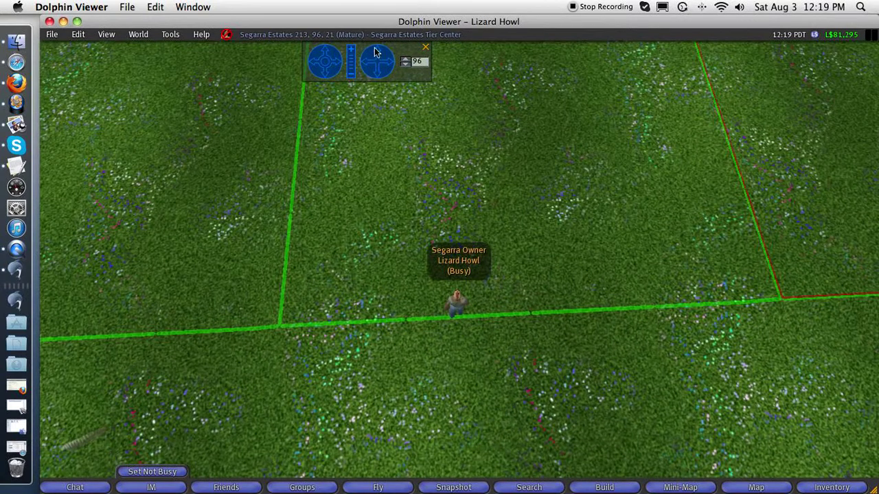
{"action": "left_click", "coordinate": [375, 51]}
{"action": "left_click_drag", "start_coordinate": [375, 52], "coordinate": [420, 110]}
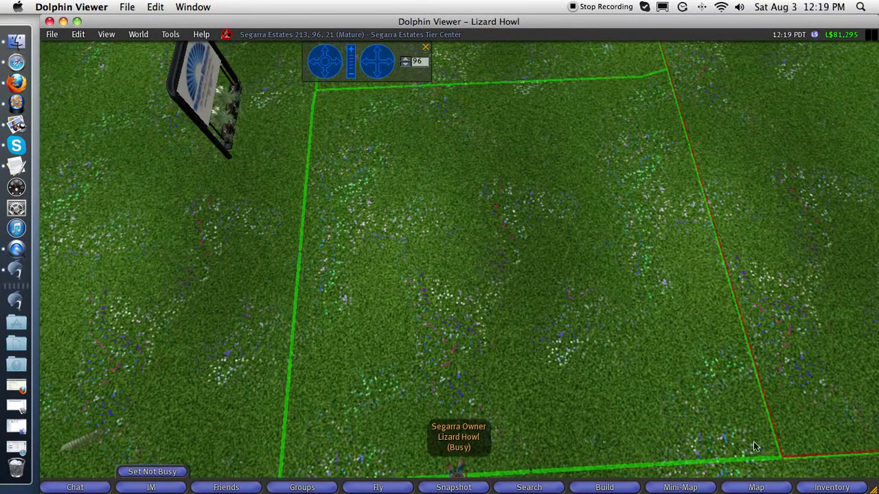
{"action": "left_click", "coordinate": [831, 487]}
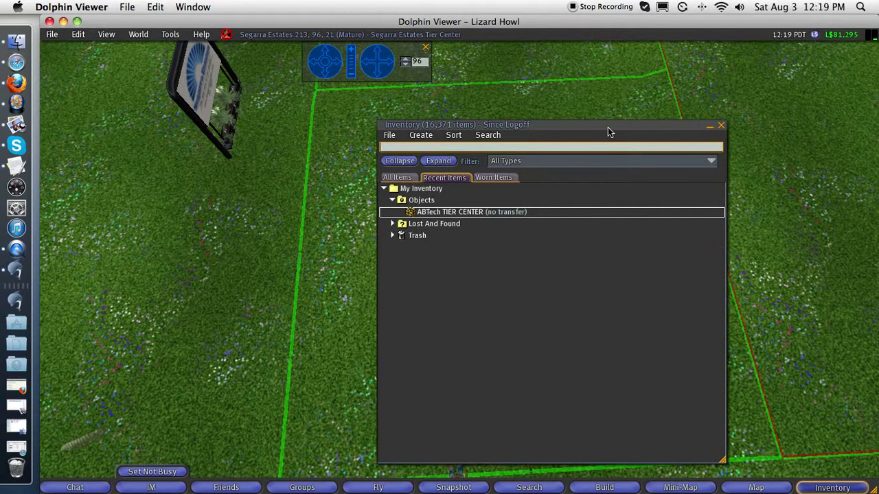
{"action": "left_click_drag", "start_coordinate": [608, 131], "coordinate": [878, 81]}
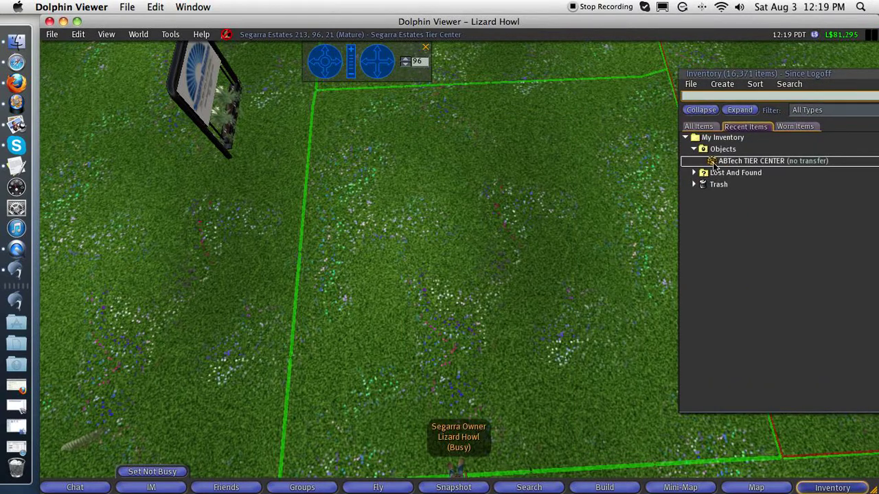
{"action": "left_click_drag", "start_coordinate": [713, 165], "coordinate": [492, 249]}
Grant every placed rental post permission to take Linden dollars and close the inventory.
{"action": "left_click", "coordinate": [704, 240]}
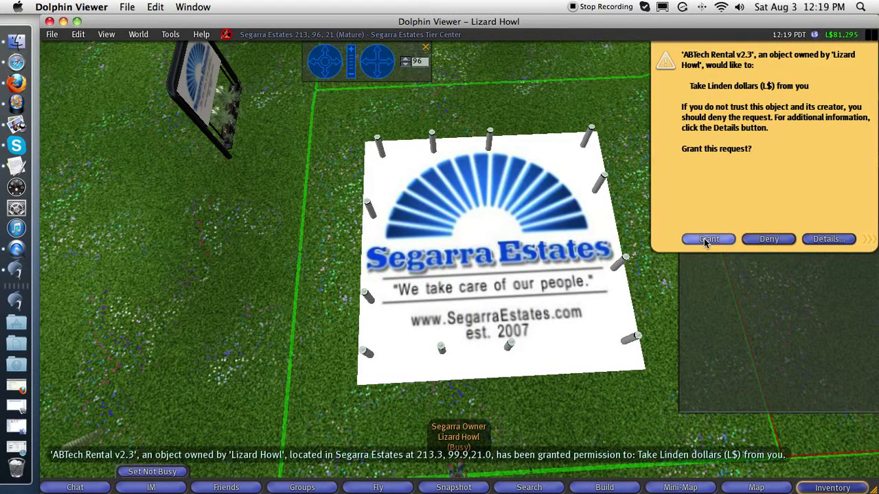
{"action": "left_click", "coordinate": [703, 240]}
{"action": "left_click", "coordinate": [703, 239]}
{"action": "left_click", "coordinate": [704, 238]}
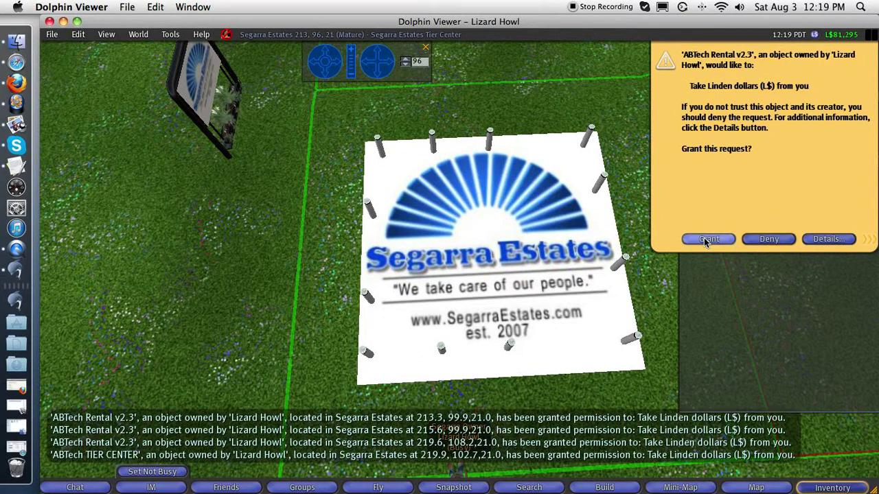
{"action": "left_click", "coordinate": [704, 237]}
{"action": "left_click", "coordinate": [703, 238]}
{"action": "left_click", "coordinate": [703, 238]}
{"action": "left_click", "coordinate": [703, 237]}
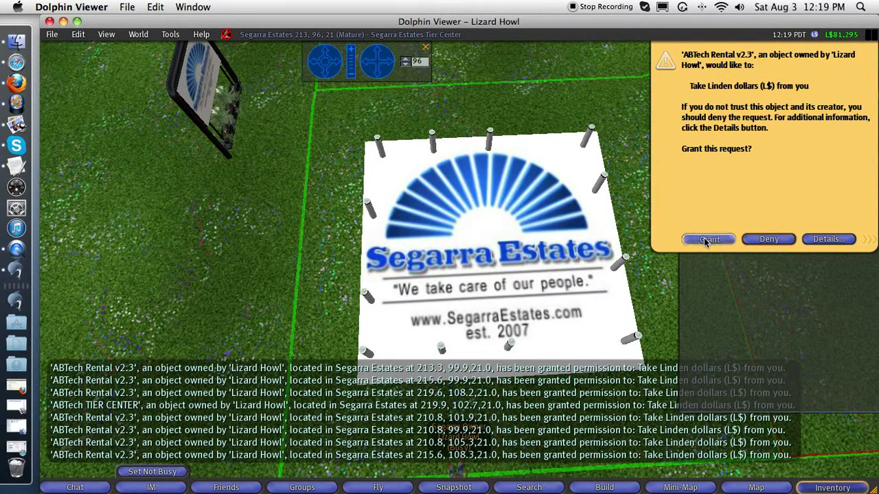
{"action": "left_click", "coordinate": [704, 237]}
{"action": "left_click", "coordinate": [703, 237]}
{"action": "left_click", "coordinate": [704, 237]}
{"action": "left_click", "coordinate": [703, 237]}
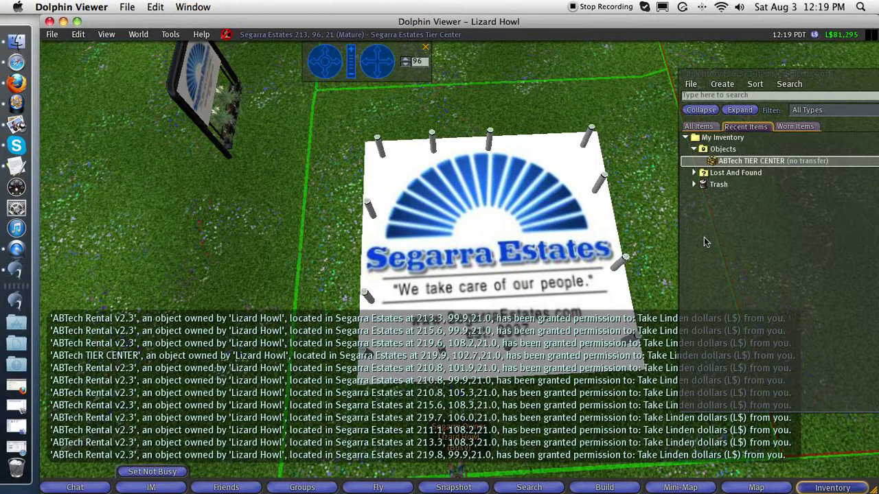
{"action": "left_click_drag", "start_coordinate": [862, 78], "coordinate": [617, 98]}
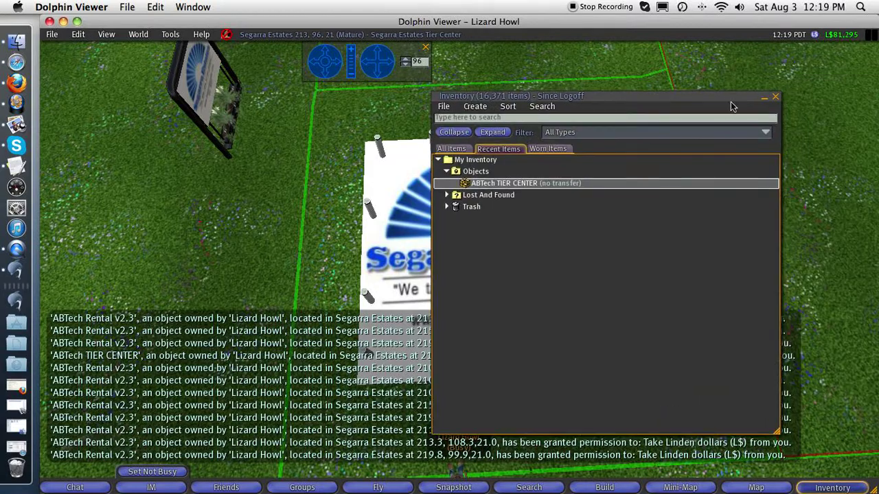
{"action": "left_click", "coordinate": [774, 98]}
Walk the avatar to the platform's far left corner post and open the Params notecard from that post's contents.
{"action": "key", "text": "Escape"}
{"action": "key", "text": "Up"}
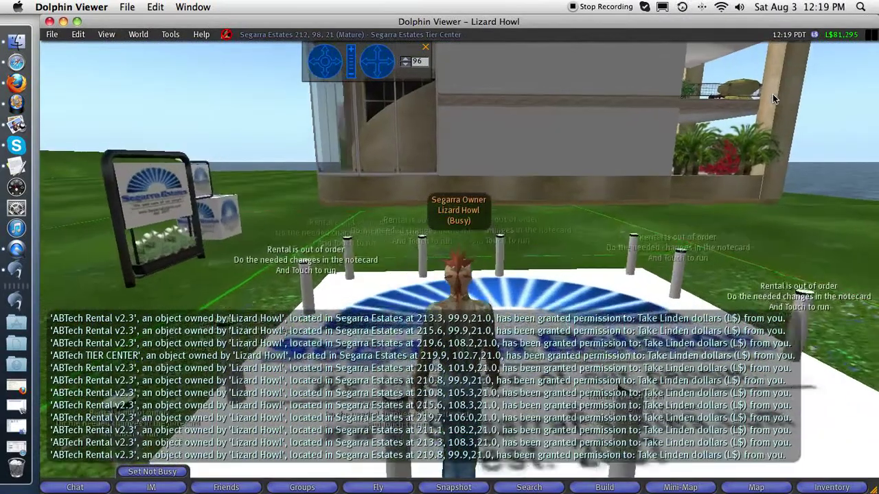
{"action": "key", "text": "Left"}
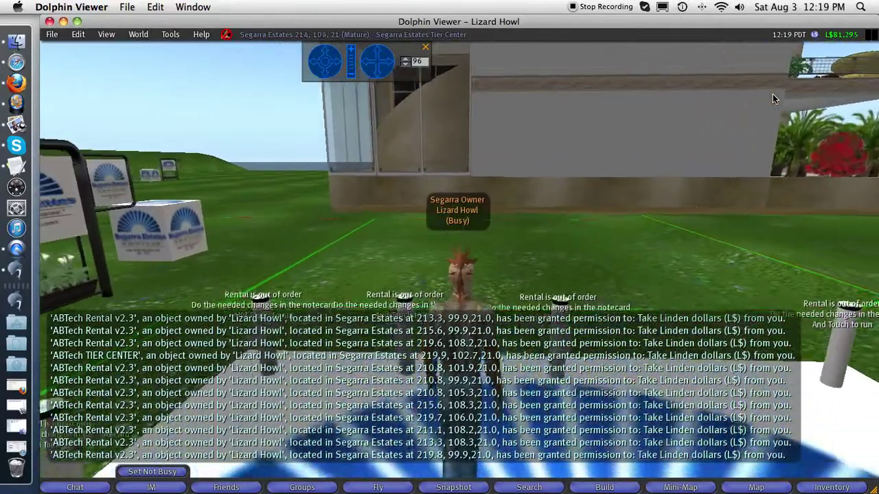
{"action": "key", "text": "Left"}
{"action": "key", "text": "Up"}
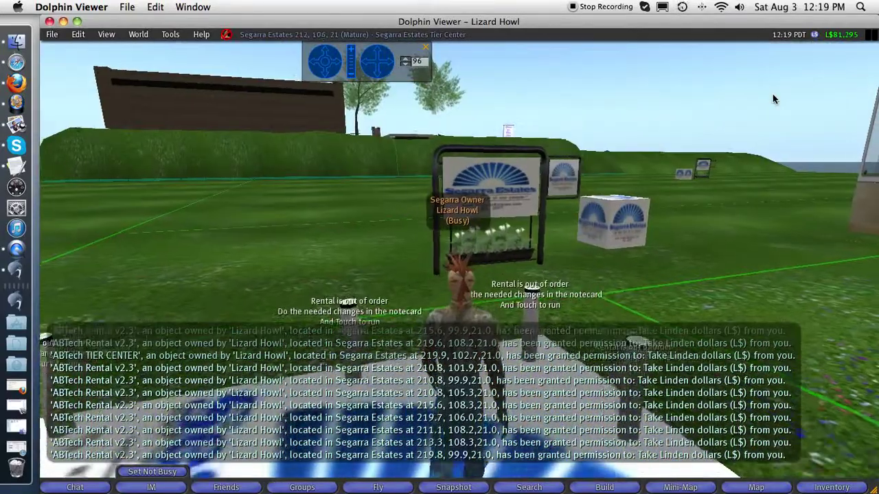
{"action": "key", "text": "Right"}
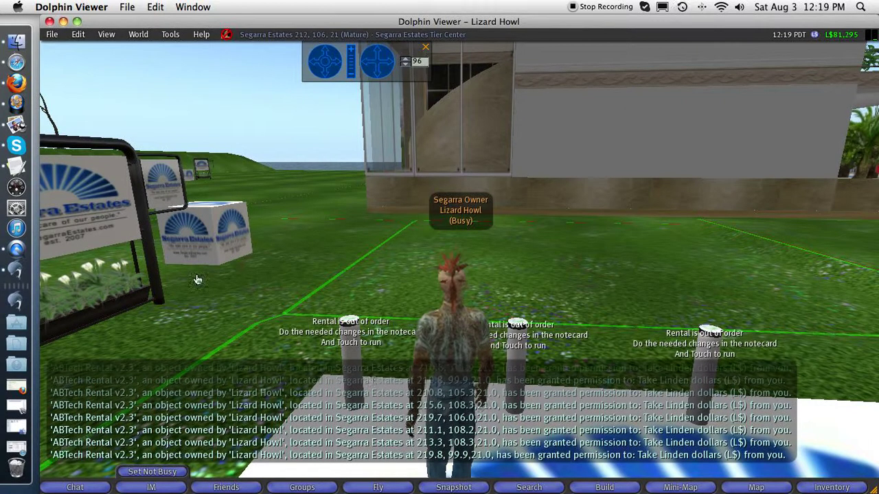
{"action": "right_click", "coordinate": [350, 361]}
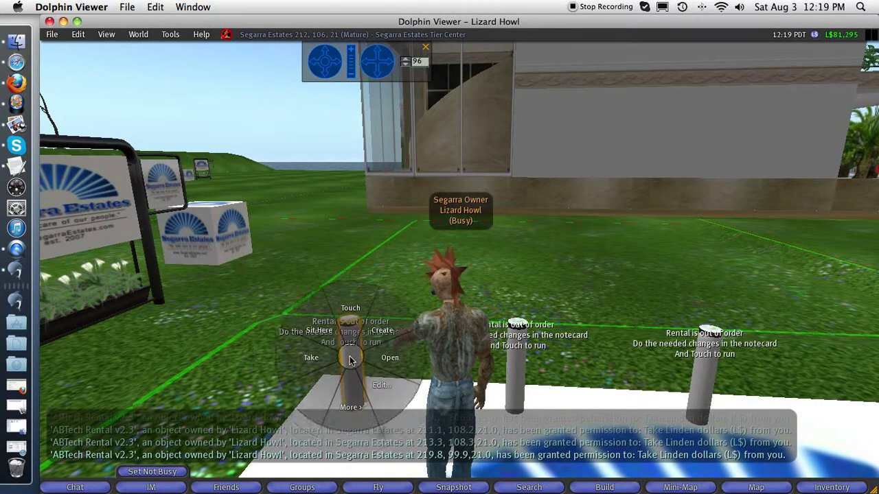
{"action": "left_click", "coordinate": [371, 375]}
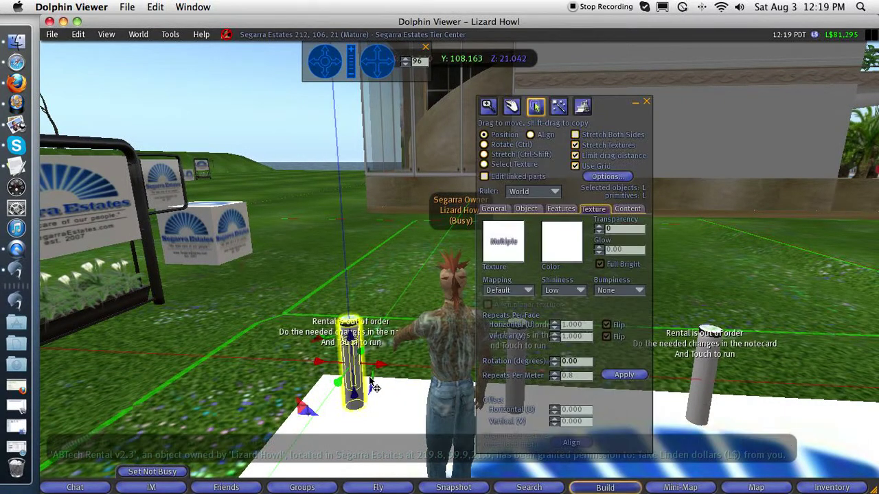
{"action": "left_click", "coordinate": [628, 208]}
{"action": "double_click", "coordinate": [521, 266]}
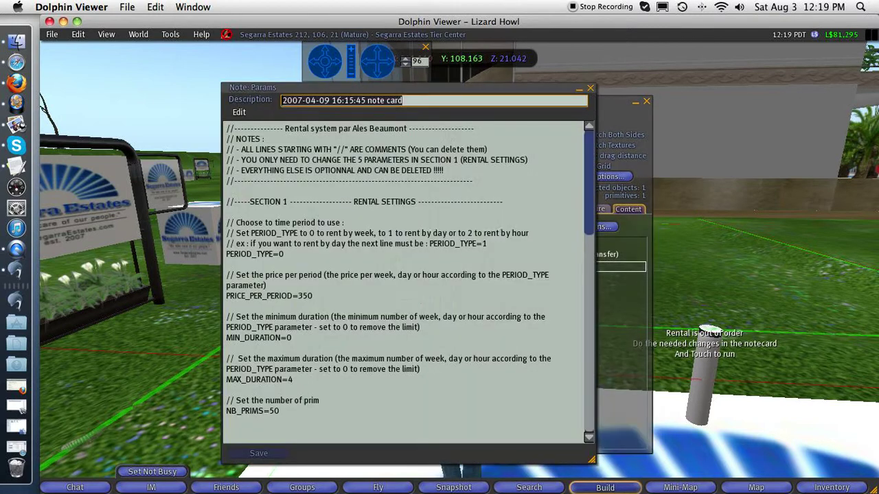
Set the price per period to 1495, the maximum duration to 104 and the number of prims to 937 in the Params notecard.
{"action": "left_click", "coordinate": [309, 296]}
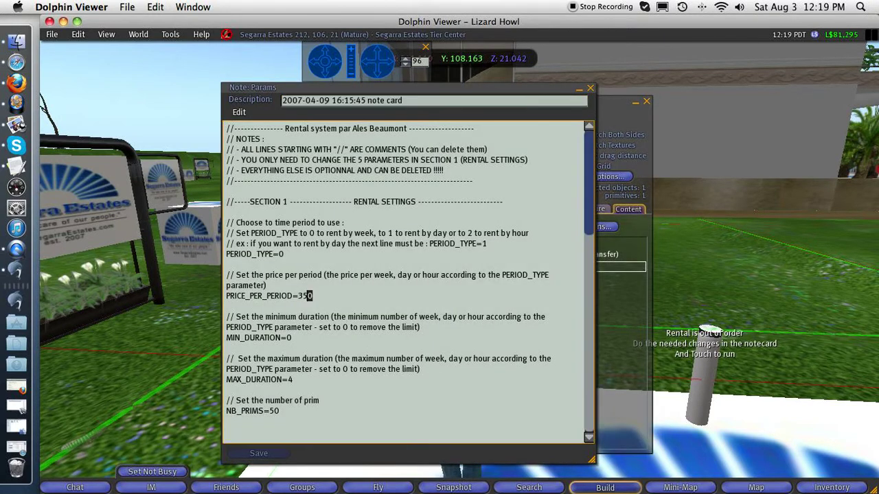
{"action": "type", "text": "149"}
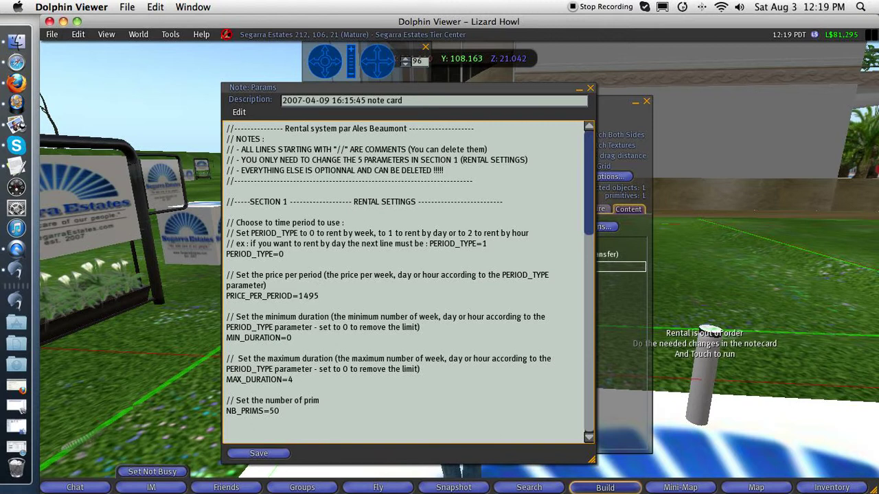
{"action": "scroll", "coordinate": [410, 280], "scroll_direction": "down", "scroll_amount": 1}
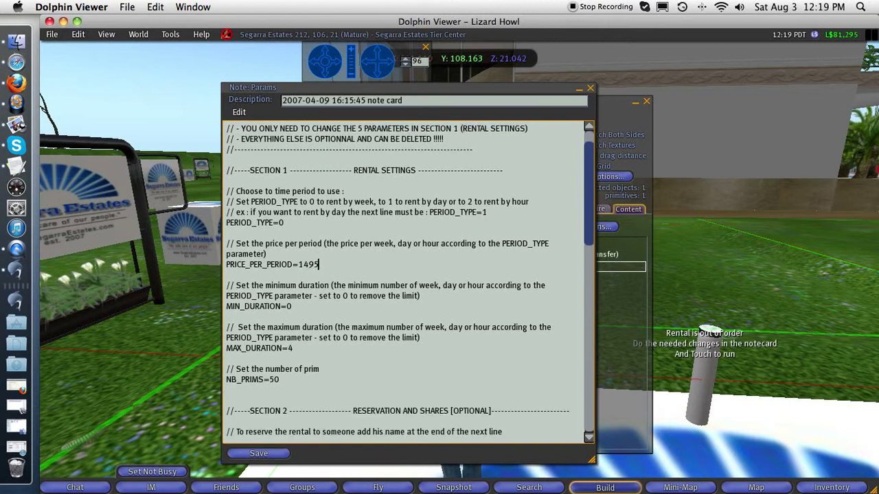
{"action": "scroll", "coordinate": [410, 281], "scroll_direction": "down", "scroll_amount": 2}
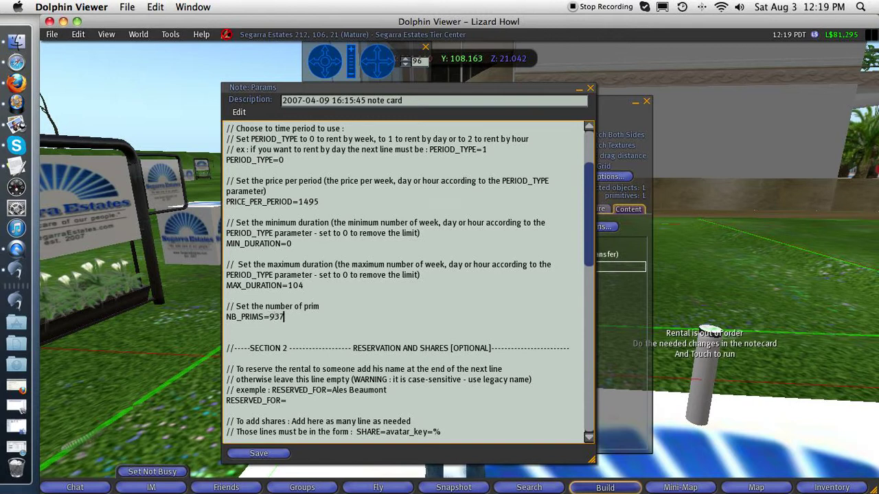
Replace RENT THIS PLACE with "Lot #1" in the notecard's FOR_RENT_STR hover text.
{"action": "scroll", "coordinate": [410, 280], "scroll_direction": "down", "scroll_amount": 5}
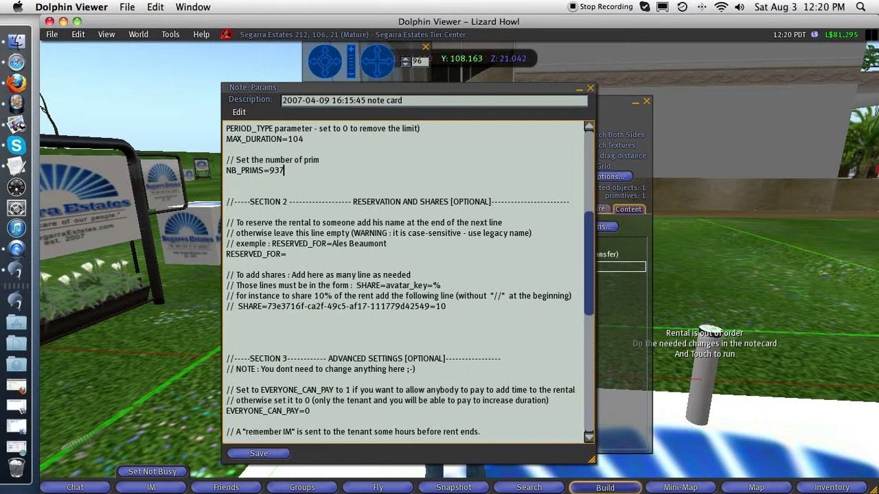
{"action": "scroll", "coordinate": [409, 280], "scroll_direction": "down", "scroll_amount": 5}
{"action": "scroll", "coordinate": [410, 280], "scroll_direction": "down", "scroll_amount": 4}
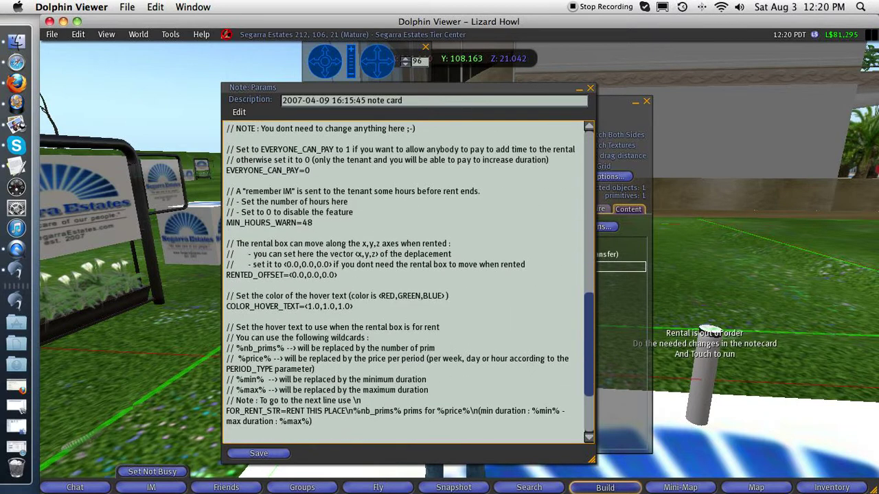
{"action": "scroll", "coordinate": [410, 280], "scroll_direction": "down", "scroll_amount": 3}
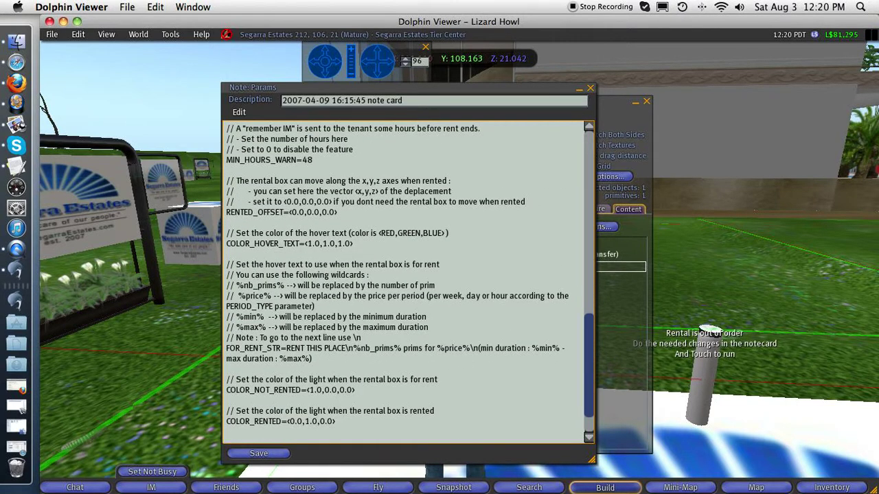
{"action": "left_click_drag", "start_coordinate": [346, 348], "coordinate": [299, 348]}
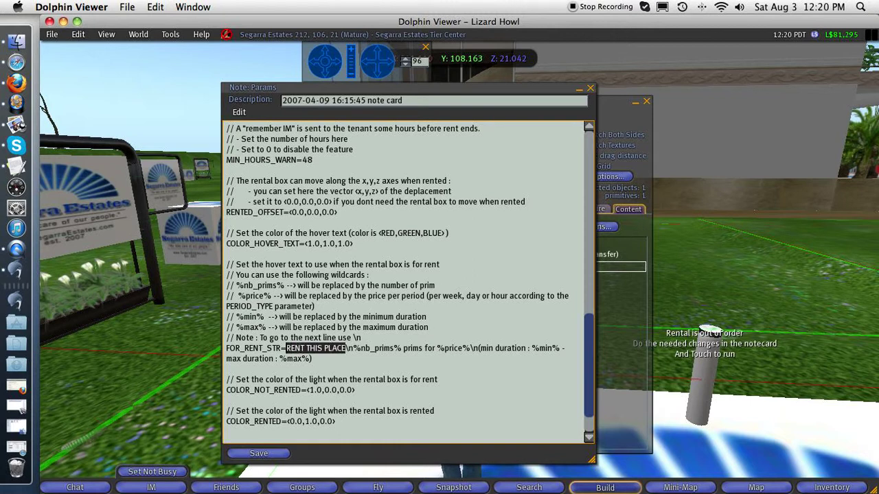
{"action": "type", "text": "Lot"}
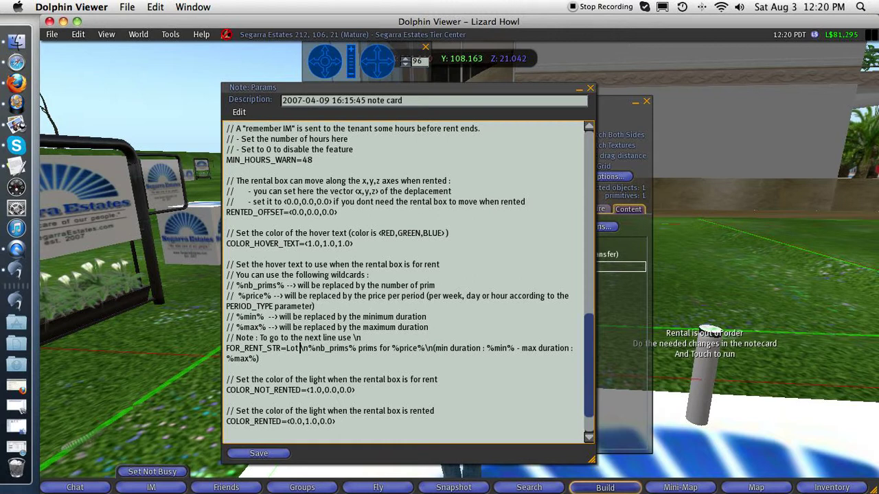
{"action": "type", "text": " #1"}
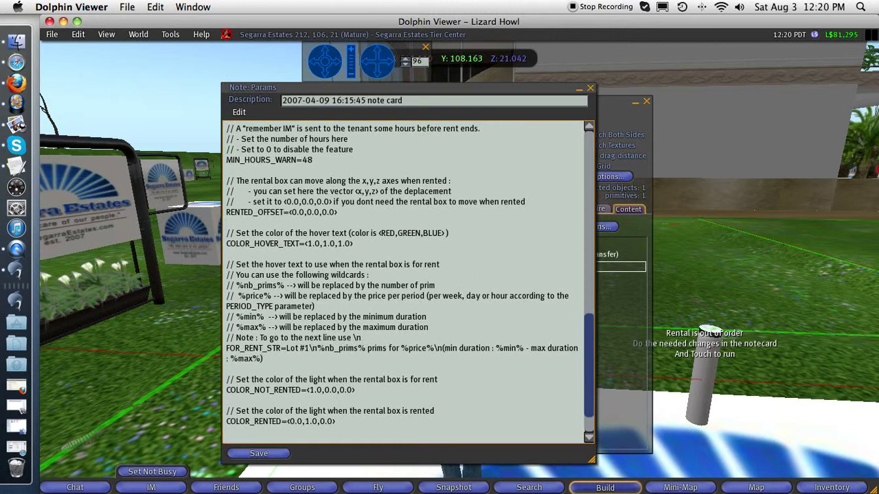
Save and close the Params notecard, stop editing the corner post and touch it to run the rental script.
{"action": "left_click", "coordinate": [259, 453]}
{"action": "left_click", "coordinate": [592, 89]}
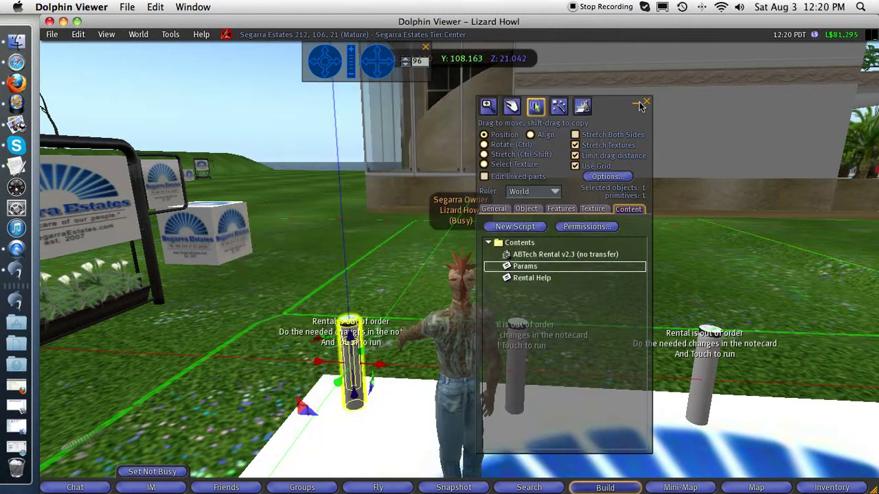
{"action": "left_click", "coordinate": [645, 101]}
{"action": "left_click", "coordinate": [347, 370]}
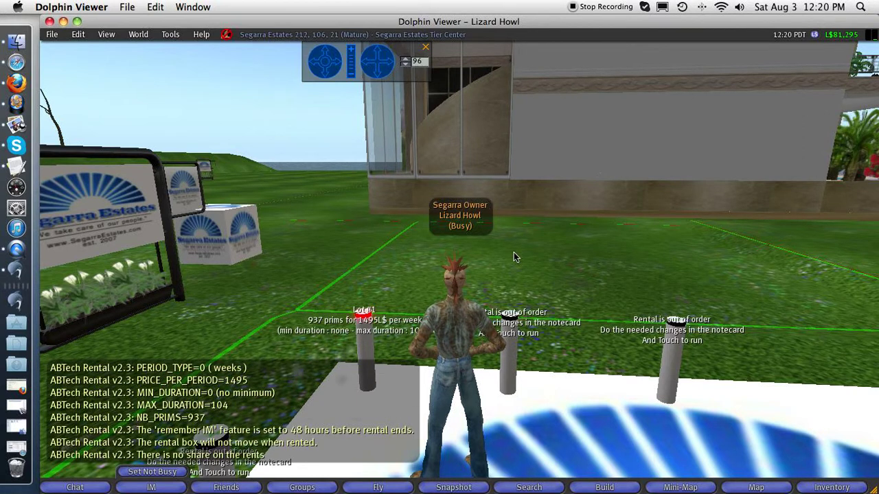
Walk the avatar onto the neighbouring No Covenant parcel beside the platform and open its land details.
{"action": "key", "text": "Up"}
{"action": "key", "text": "Right"}
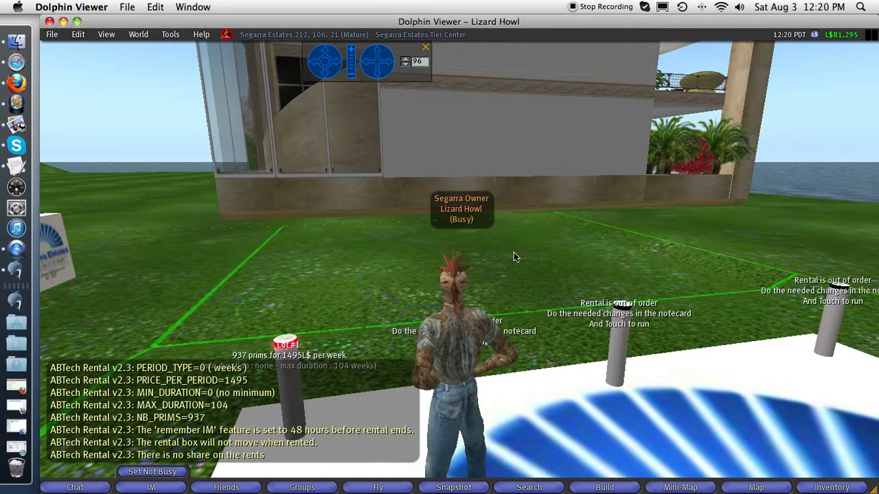
{"action": "key", "text": "Left"}
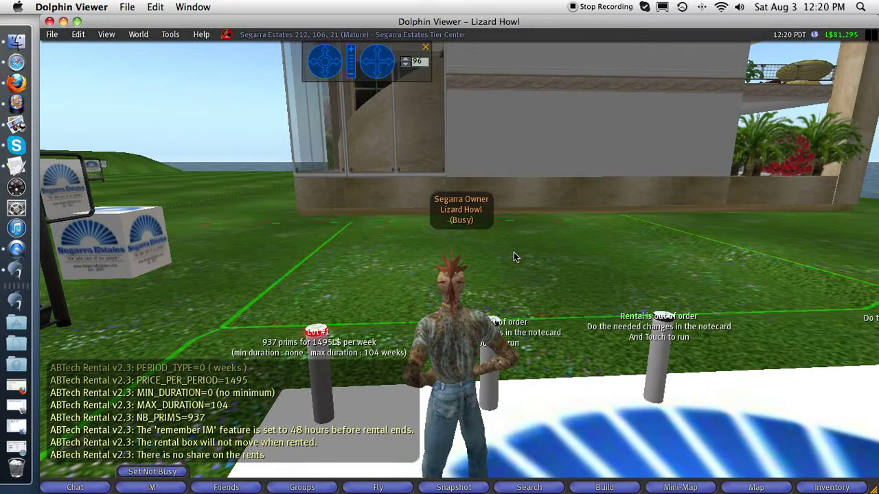
{"action": "key", "text": "Up"}
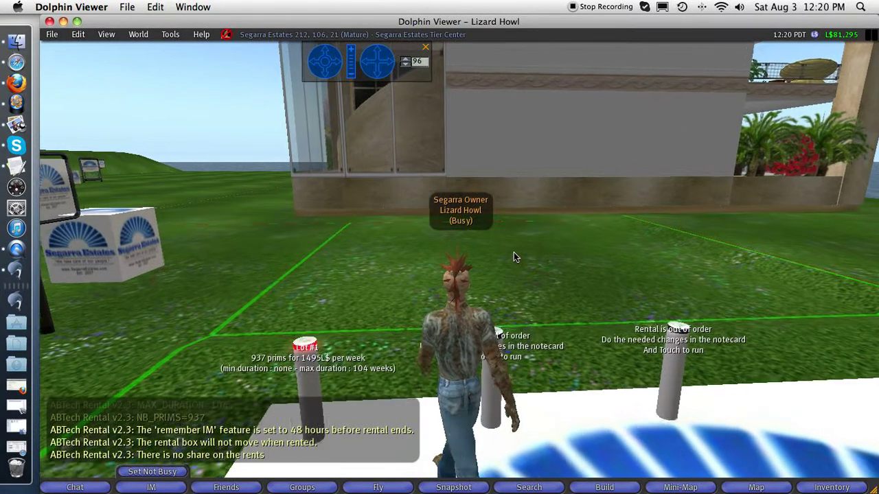
{"action": "key", "text": "Left"}
{"action": "key", "text": "Up"}
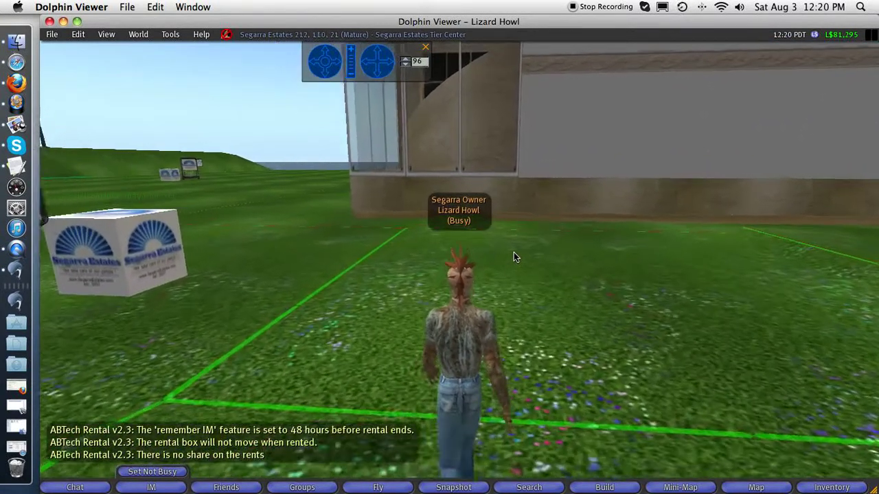
{"action": "key", "text": "Right"}
{"action": "key", "text": "Up"}
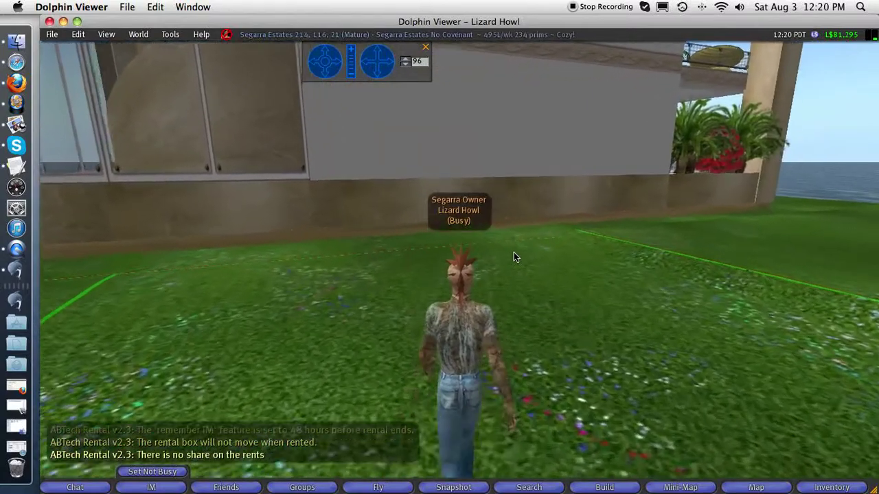
{"action": "key", "text": "Right"}
{"action": "key", "text": "Right"}
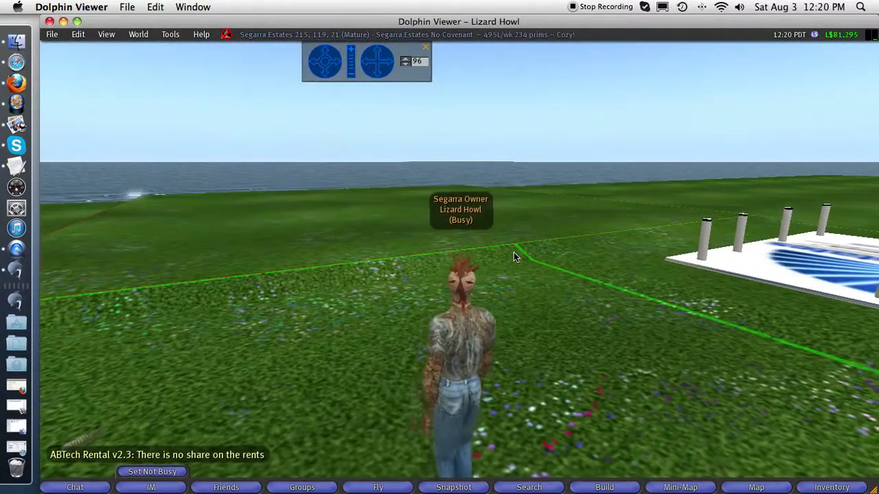
{"action": "right_click", "coordinate": [512, 371]}
{"action": "left_click", "coordinate": [542, 372]}
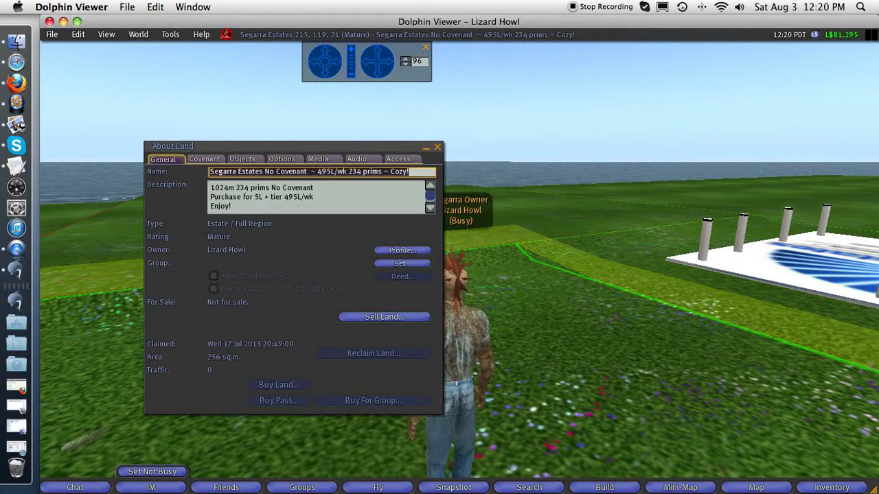
Rename the parcel "Segarra Estates No Covenant ~ Lot #1 ~ 1495L/wk".
{"action": "left_click", "coordinate": [410, 172]}
{"action": "left_click_drag", "start_coordinate": [410, 173], "coordinate": [316, 172]}
{"action": "key", "text": "BackSpace"}
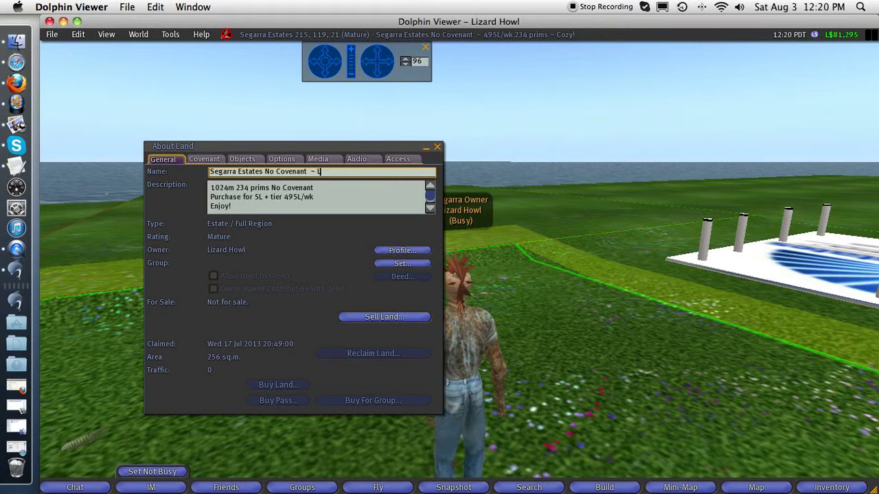
{"action": "type", "text": "Lot #1 ~ 1495L/wk"}
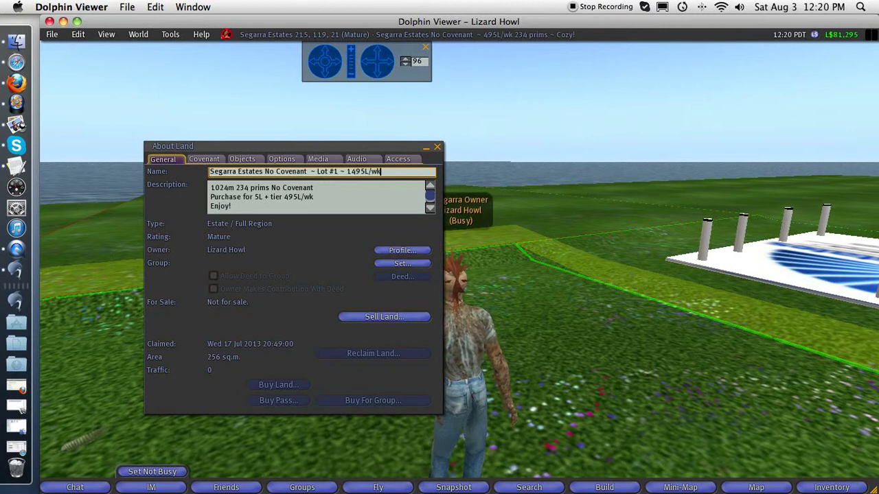
Change the first line of the parcel description to "4096m 937 prims" and the tier to 1495L/wk.
{"action": "left_click", "coordinate": [211, 187]}
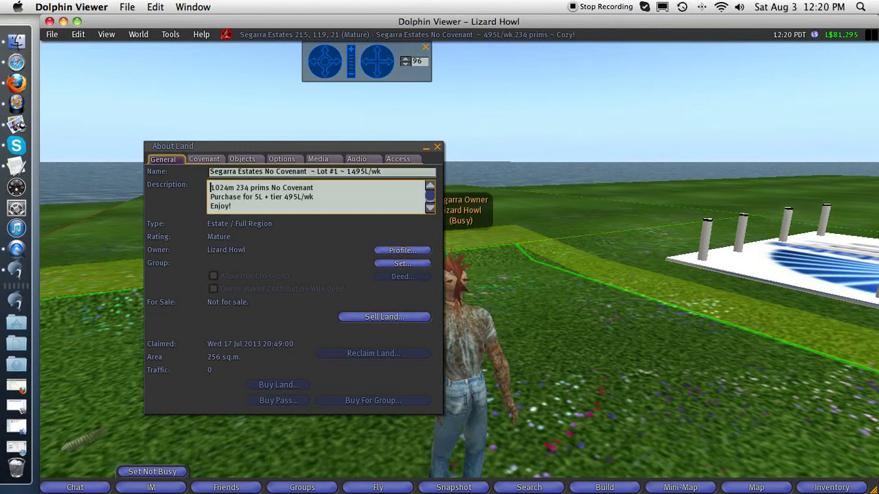
{"action": "key", "text": "shift+End"}
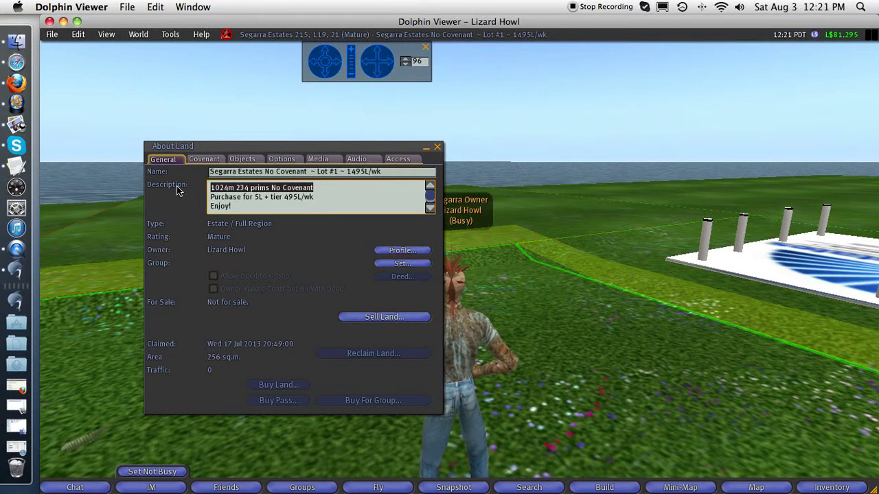
{"action": "type", "text": "4095"}
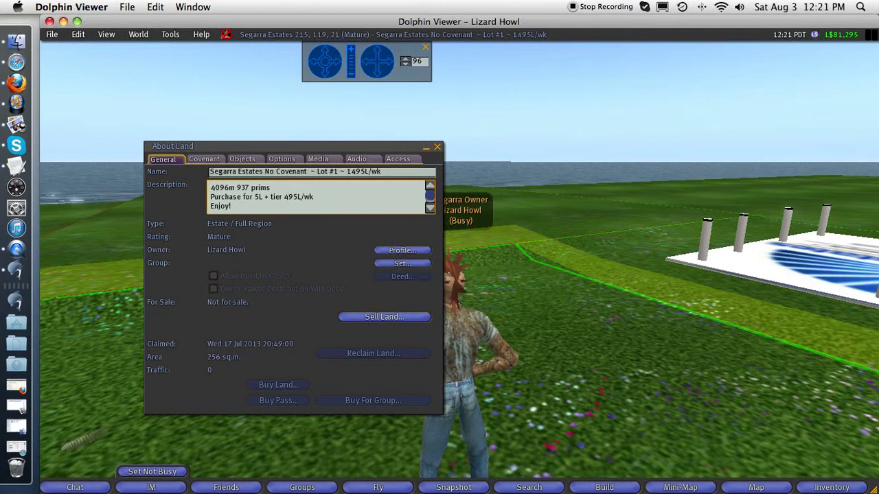
Insert the line "Go to Tier Center and Pay For Lot #1" above "Enjoy!" in the parcel description and minimize the land details.
{"action": "left_click", "coordinate": [211, 206]}
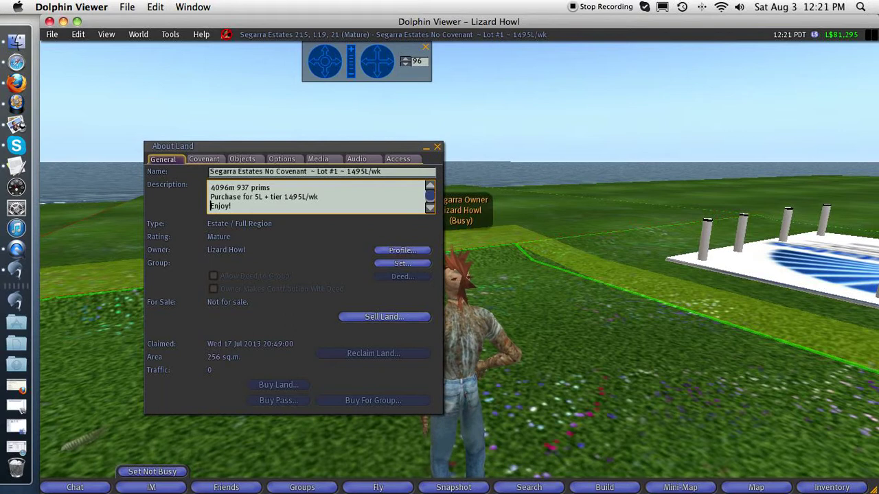
{"action": "type", "text": "Go to Tier Center and Pay For Lot #"}
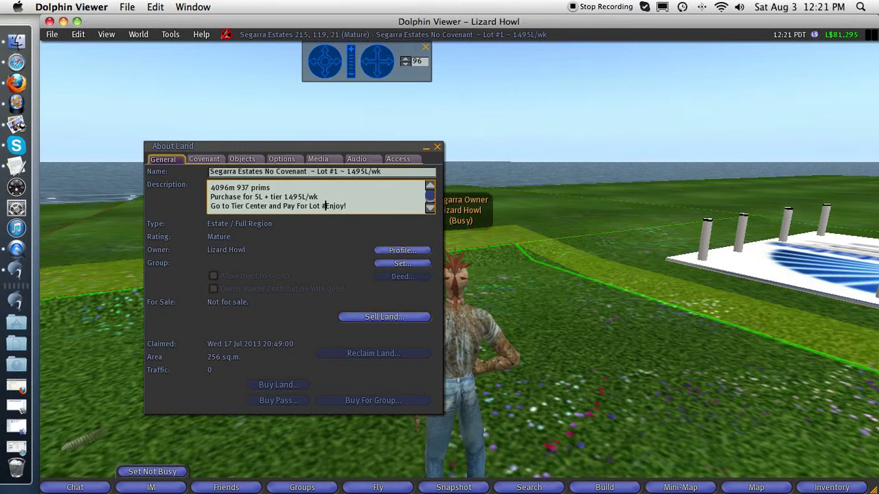
{"action": "left_click", "coordinate": [324, 206]}
{"action": "key", "text": "Return"}
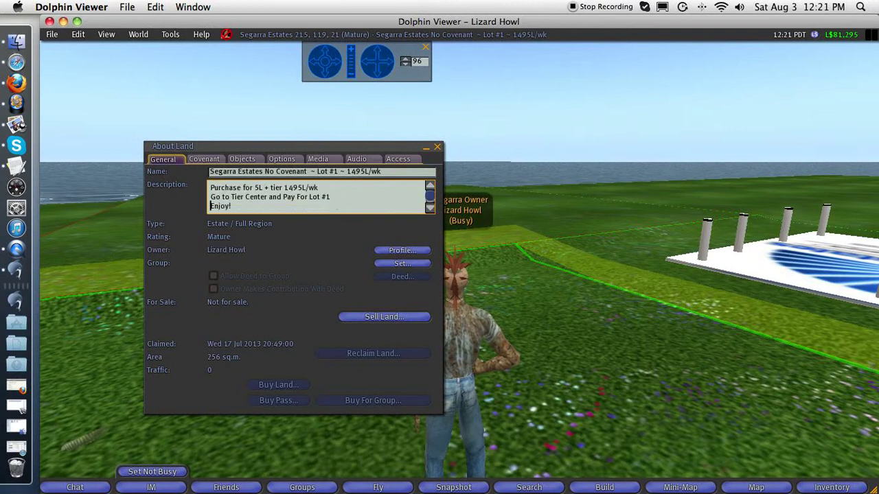
{"action": "left_click", "coordinate": [426, 147]}
Move the Segarra Estates directions cube from beside the sign onto the Lot #1 parcel next to the avatar.
{"action": "scroll", "coordinate": [601, 248], "scroll_direction": "down", "scroll_amount": 7}
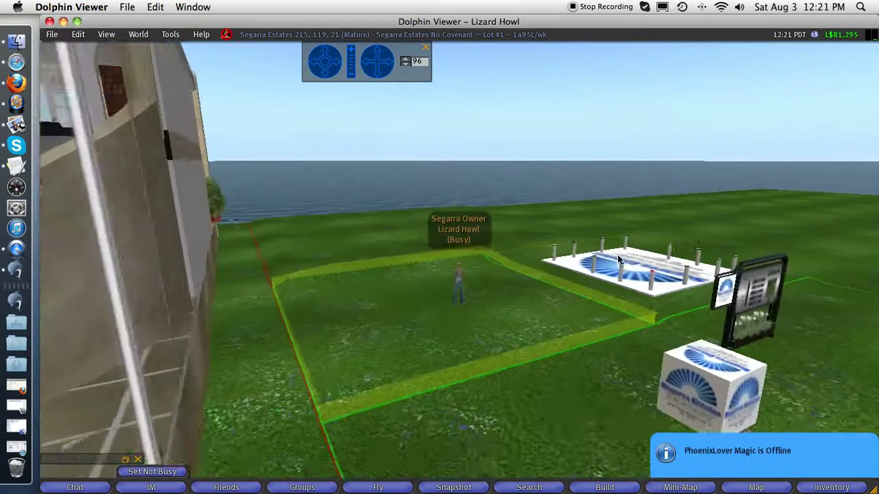
{"action": "right_click", "coordinate": [675, 378]}
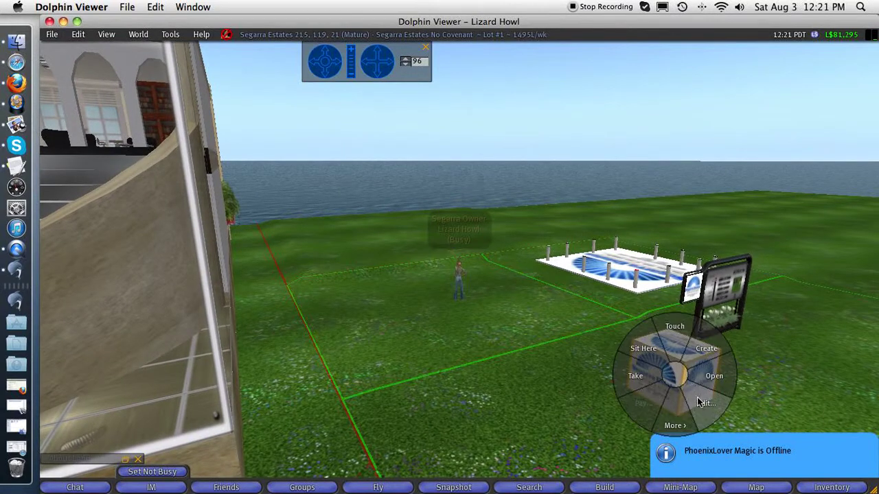
{"action": "left_click", "coordinate": [698, 396]}
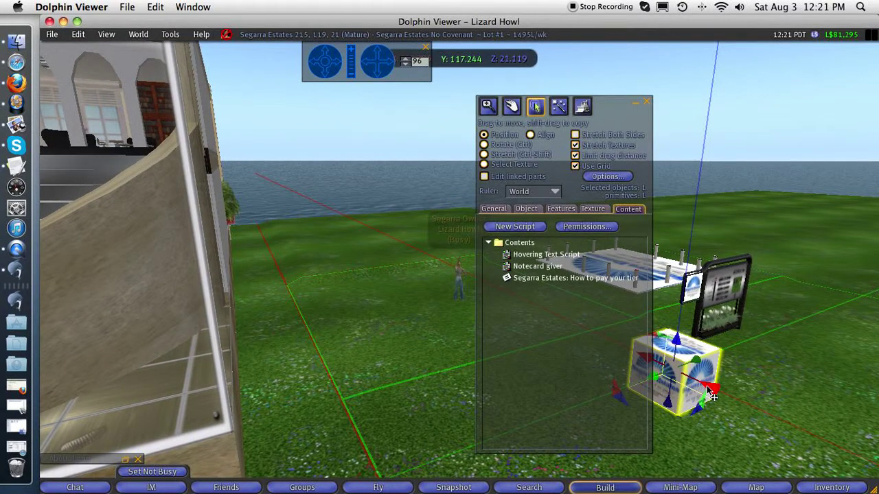
{"action": "left_click_drag", "start_coordinate": [711, 396], "coordinate": [496, 335]}
{"action": "key", "text": "Escape"}
Examine the "Segarra Estates: How to pay your tier" notecard in the cube's contents, then close it and the build tools.
{"action": "right_click", "coordinate": [562, 351]}
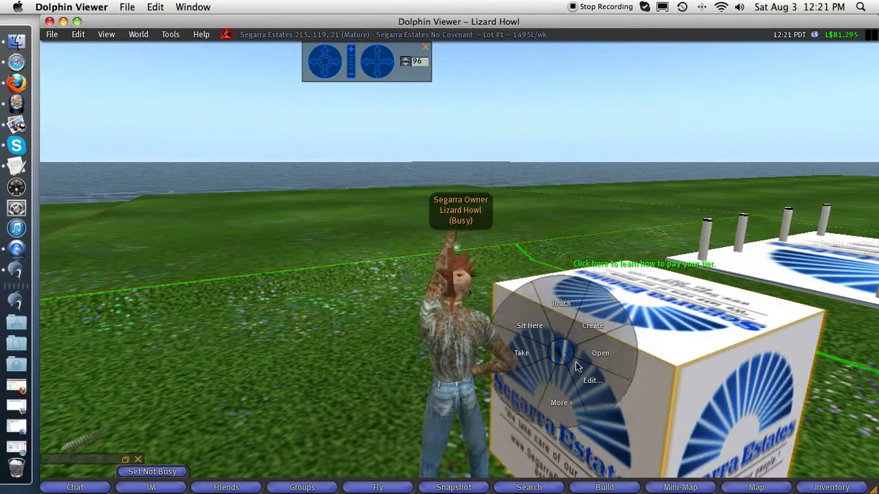
{"action": "left_click", "coordinate": [585, 374]}
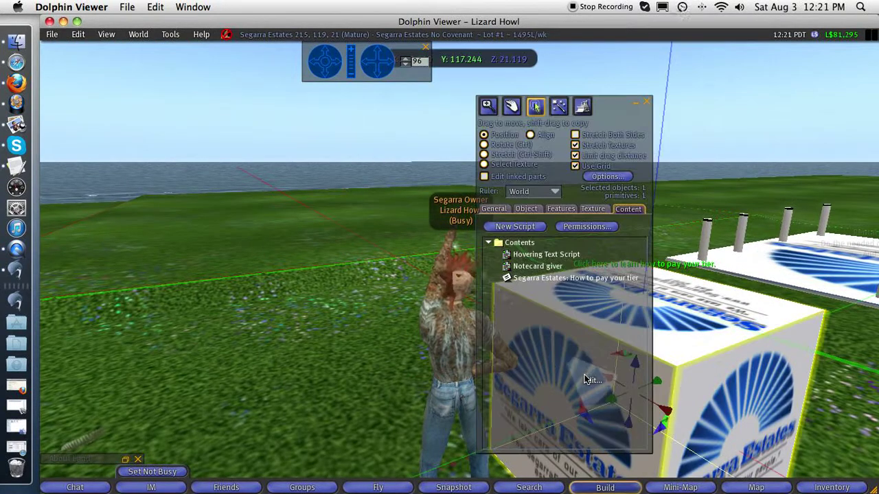
{"action": "left_click", "coordinate": [508, 278]}
{"action": "double_click", "coordinate": [508, 279]}
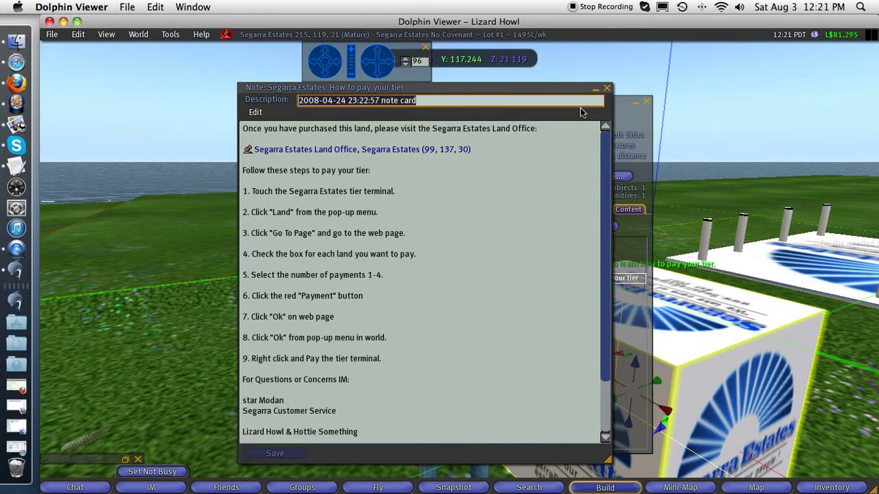
{"action": "left_click", "coordinate": [606, 88]}
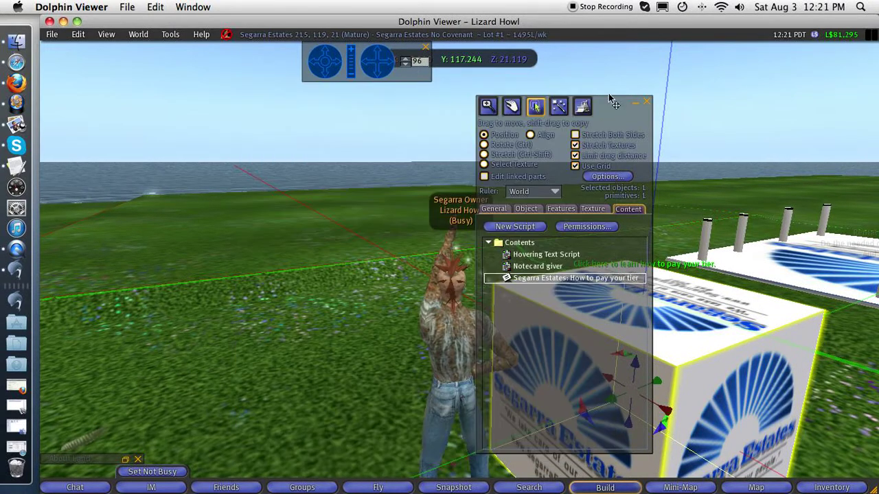
{"action": "left_click", "coordinate": [646, 101]}
{"action": "scroll", "coordinate": [697, 274], "scroll_direction": "down", "scroll_amount": 5}
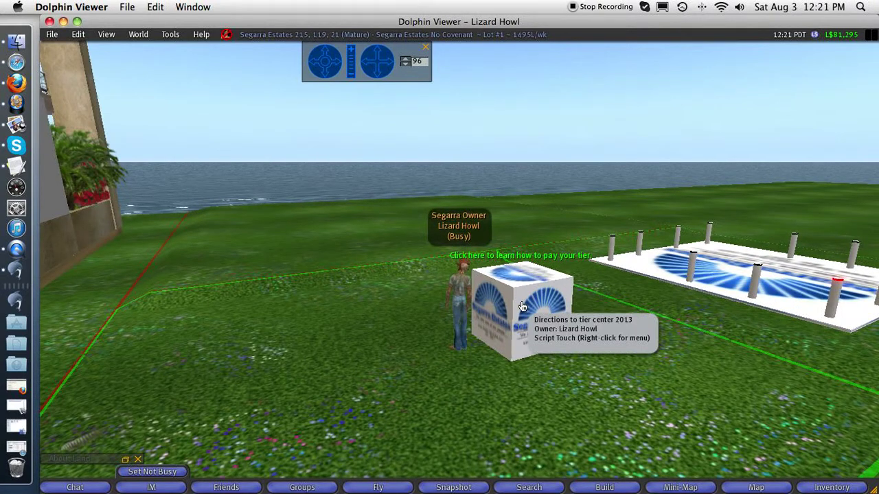
Move the avatar from the Lot #1 directions cube onto the Segarra Estates tier center platform, facing the row with the Lot #1 rental post.
{"action": "key", "text": "Right"}
{"action": "key", "text": "Right"}
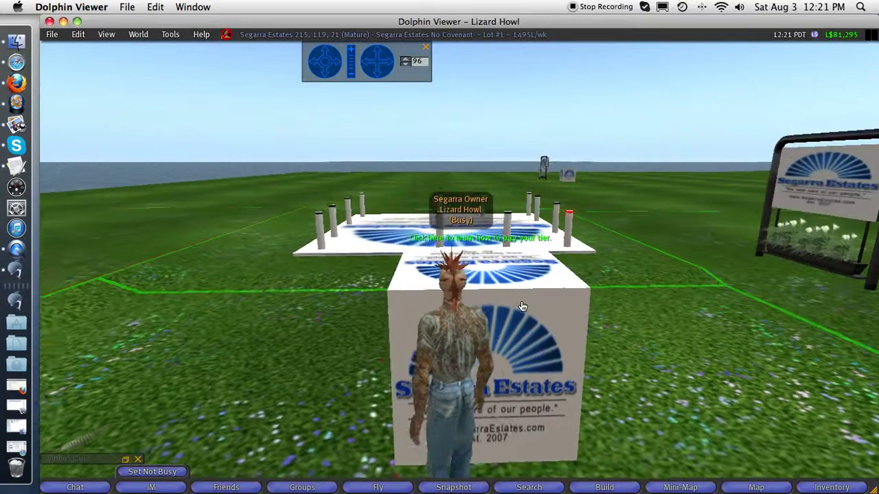
{"action": "key", "text": "Page_Up"}
{"action": "key", "text": "Up"}
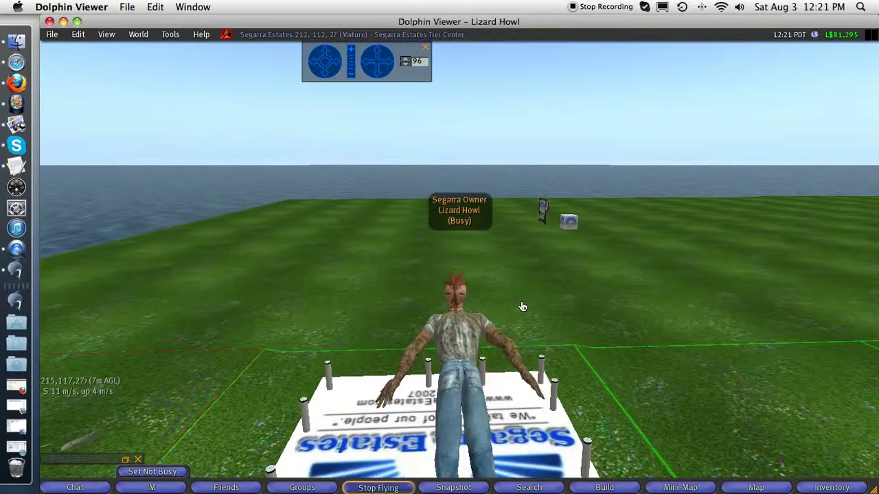
{"action": "key", "text": "Page_Down"}
{"action": "key", "text": "Right"}
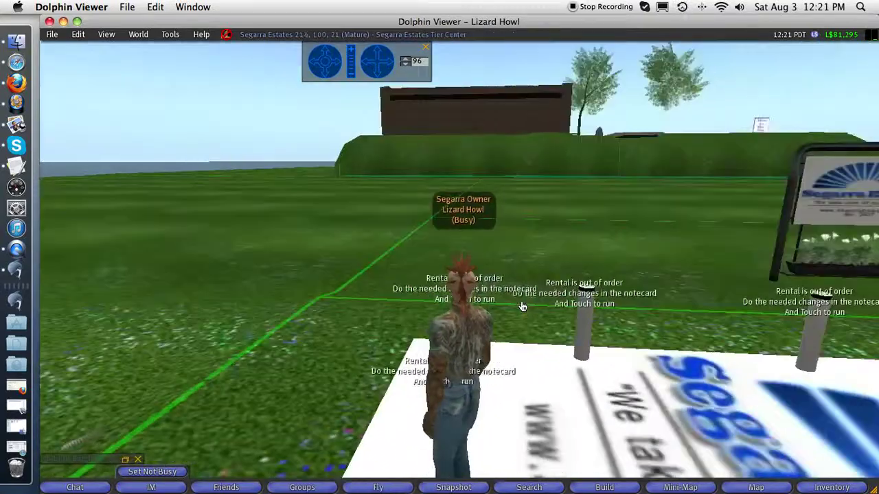
{"action": "key", "text": "Right"}
{"action": "key", "text": "Up"}
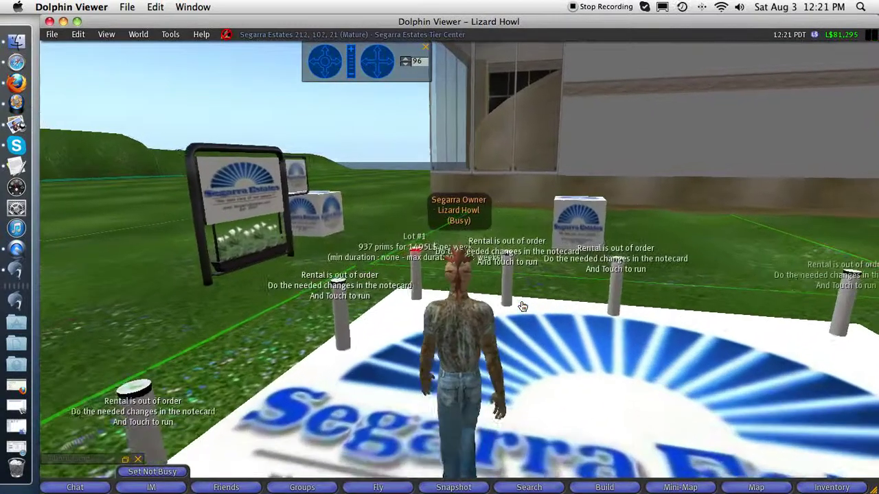
{"action": "key", "text": "Up"}
{"action": "key", "text": "Right"}
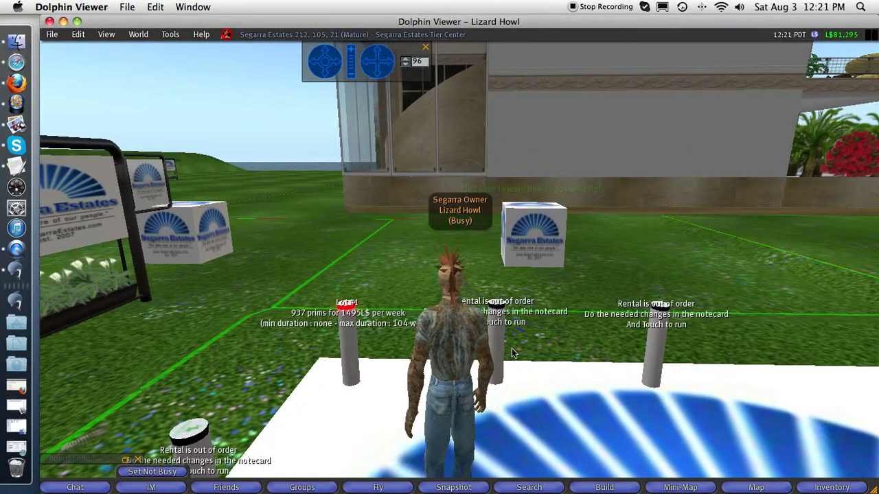
Examine the whole tier center platform with its rental posts, signs and directions cubes from a distance and from several sides.
{"action": "scroll", "coordinate": [512, 352], "scroll_direction": "down", "scroll_amount": 5}
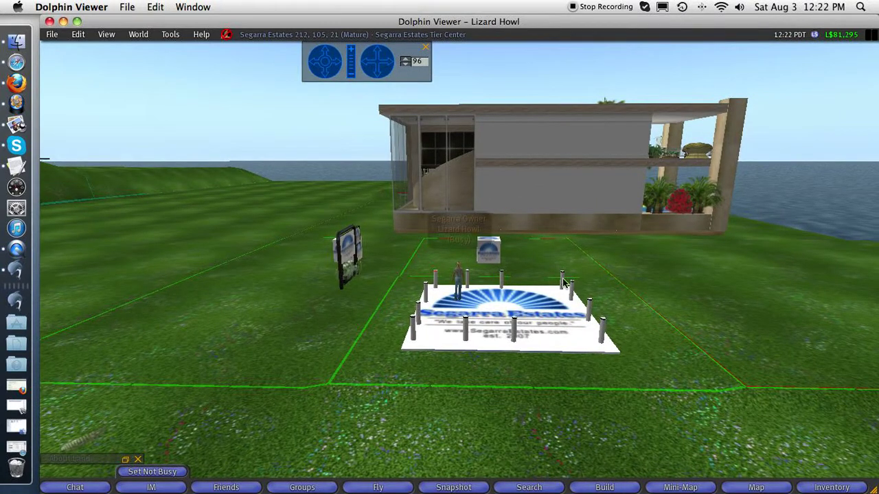
{"action": "right_click", "coordinate": [489, 251]}
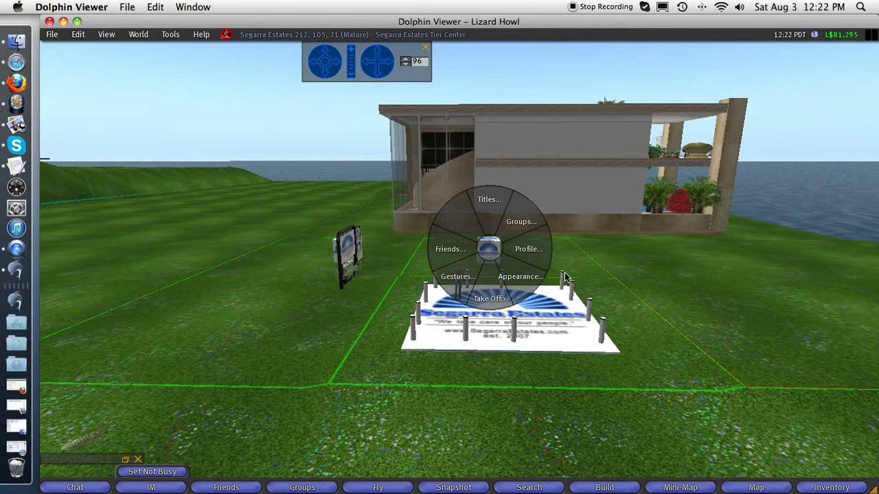
{"action": "left_click", "coordinate": [564, 271]}
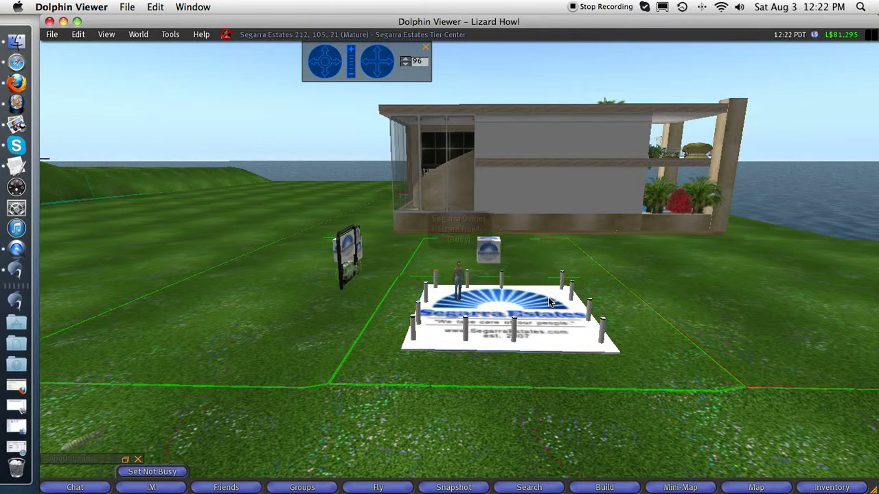
{"action": "key", "text": "Right"}
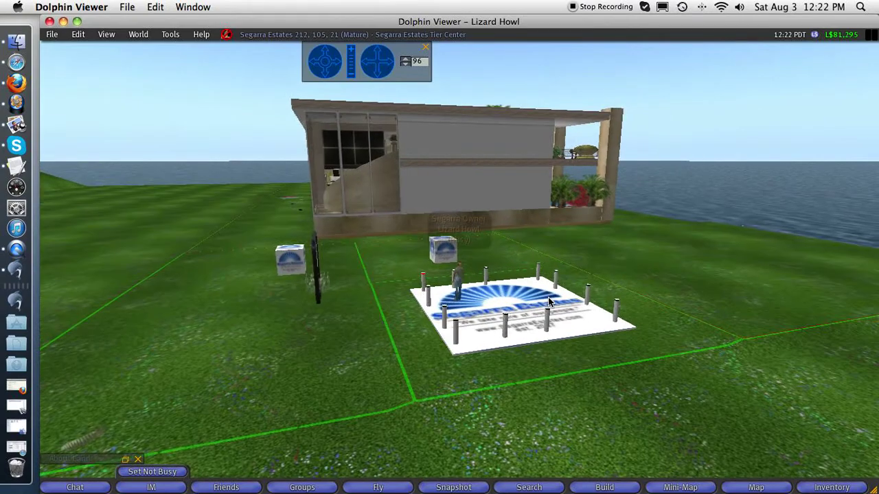
{"action": "key", "text": "Right"}
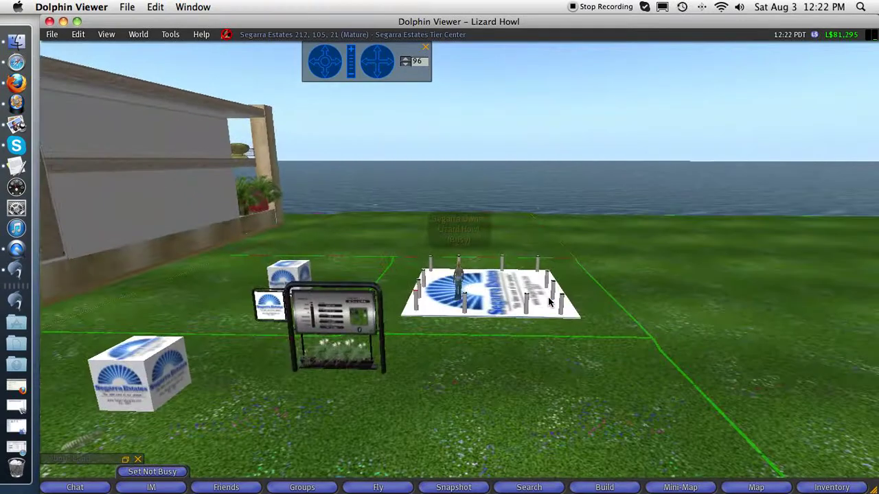
{"action": "key", "text": "Up"}
{"action": "left_click_drag", "start_coordinate": [547, 302], "coordinate": [548, 302]}
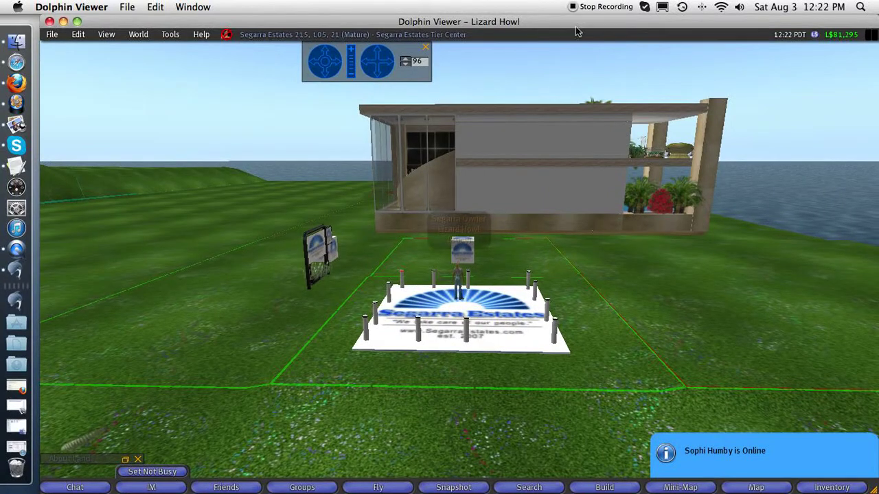